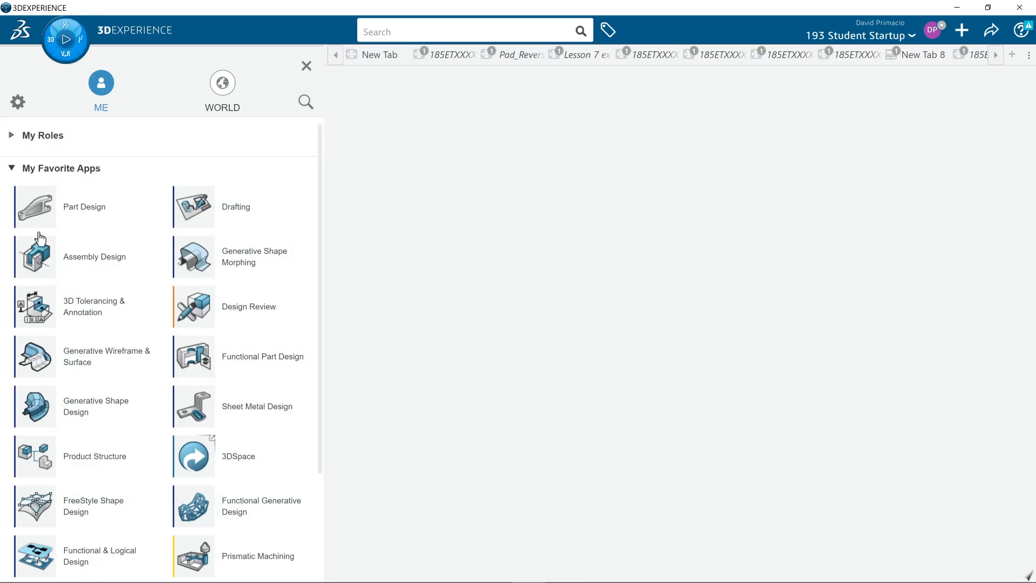
Start Generative Shape Design and open a sketch on the yz plane, viewed normal to it.
click(35, 410)
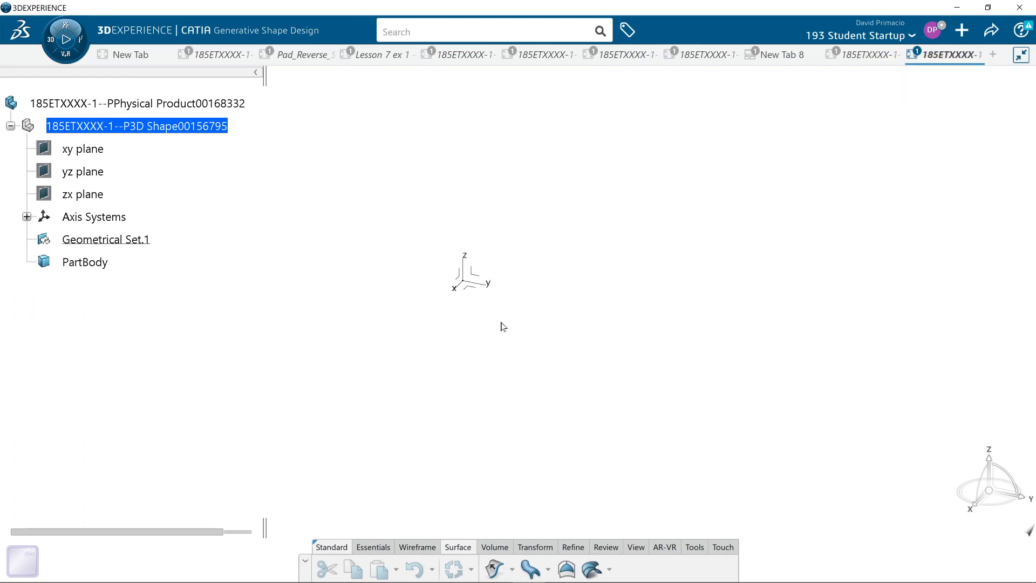
click(473, 285)
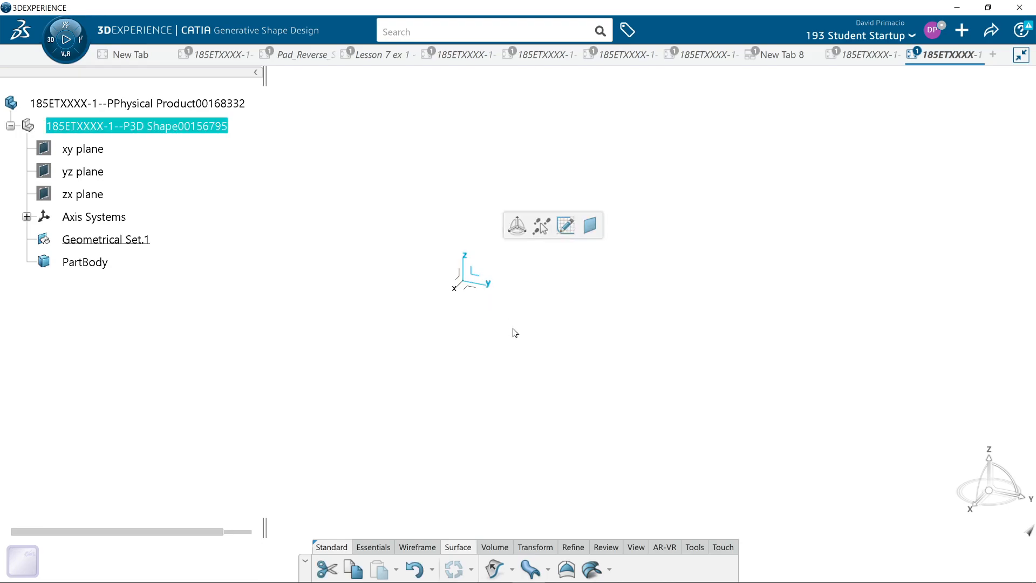
click(565, 226)
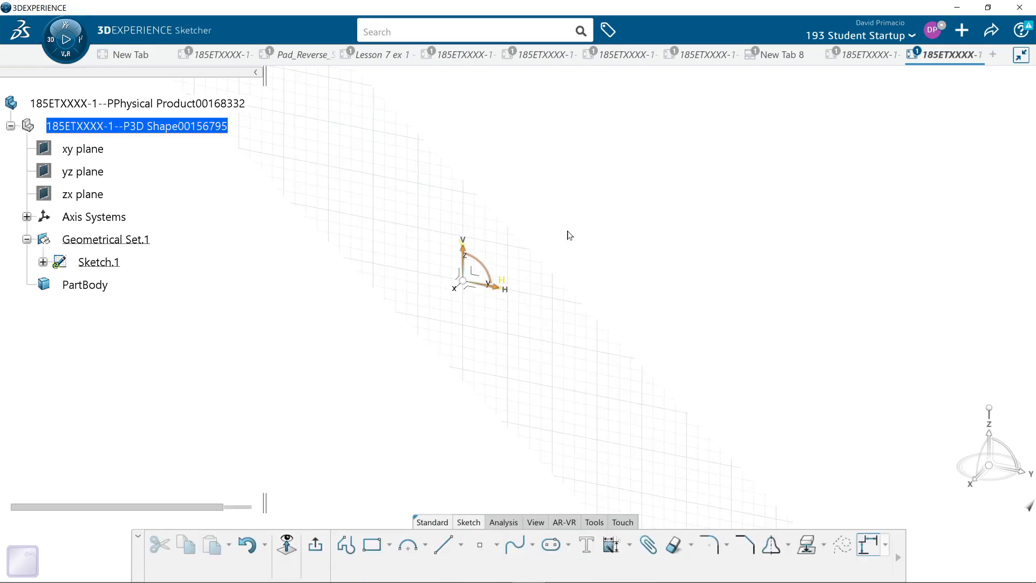
click(286, 544)
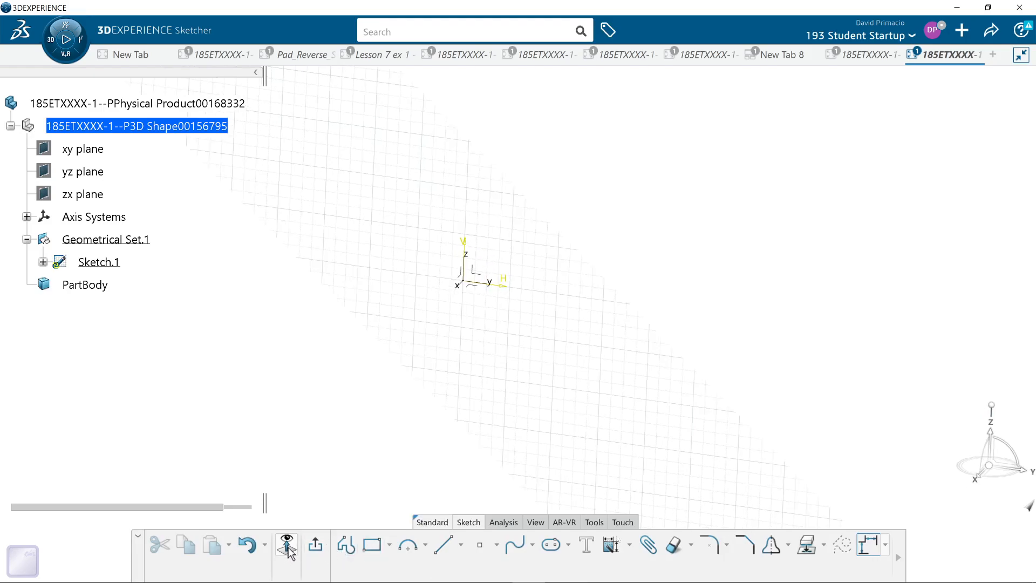
Sketch a rectangle about 6.5 in wide and 2 in high with its lower corner at the origin.
click(373, 545)
mouse_move(451, 428)
middle_down()
mouse_move(342, 505)
mouse_move(356, 440)
middle_up()
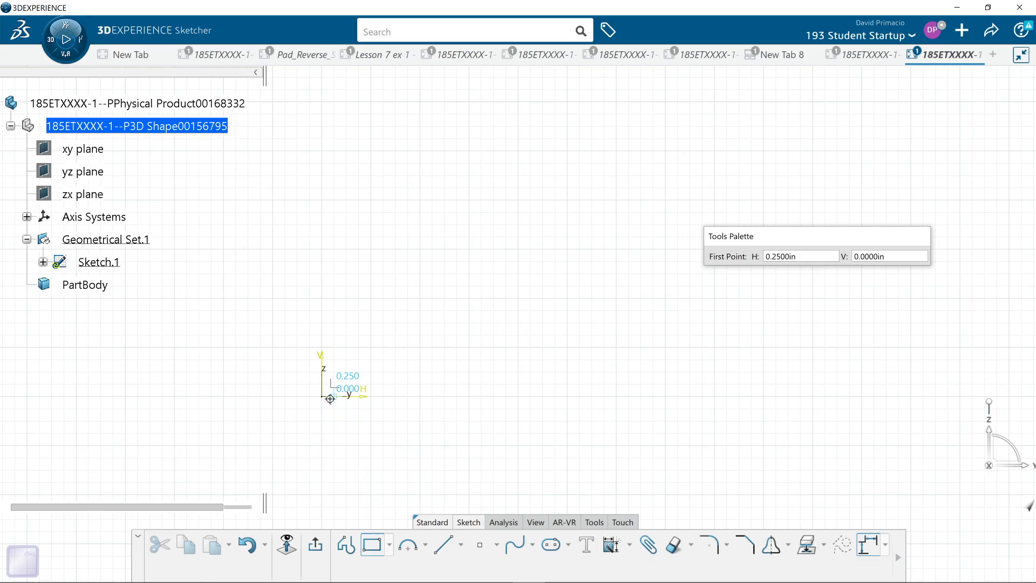
click(322, 397)
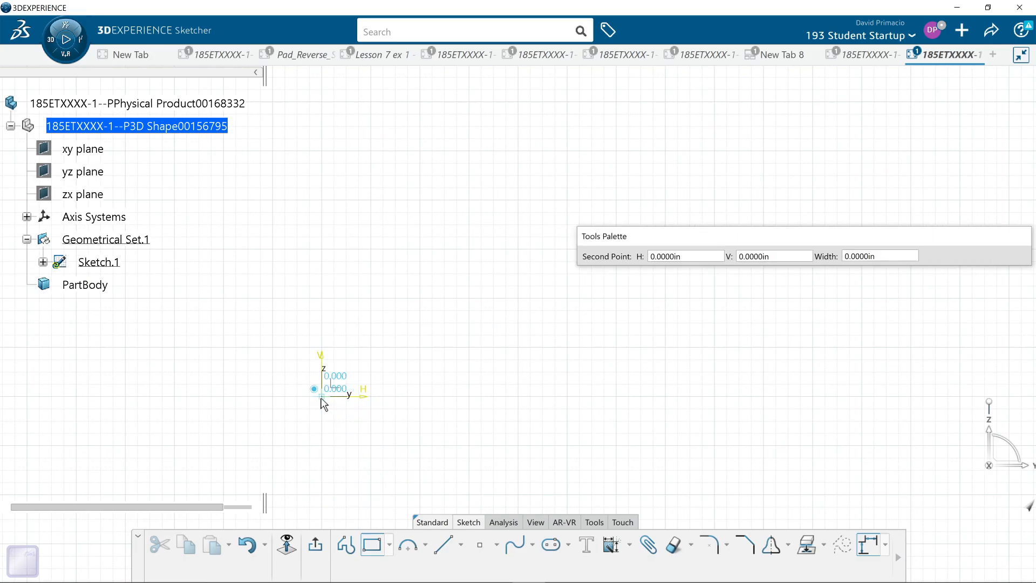
click(641, 299)
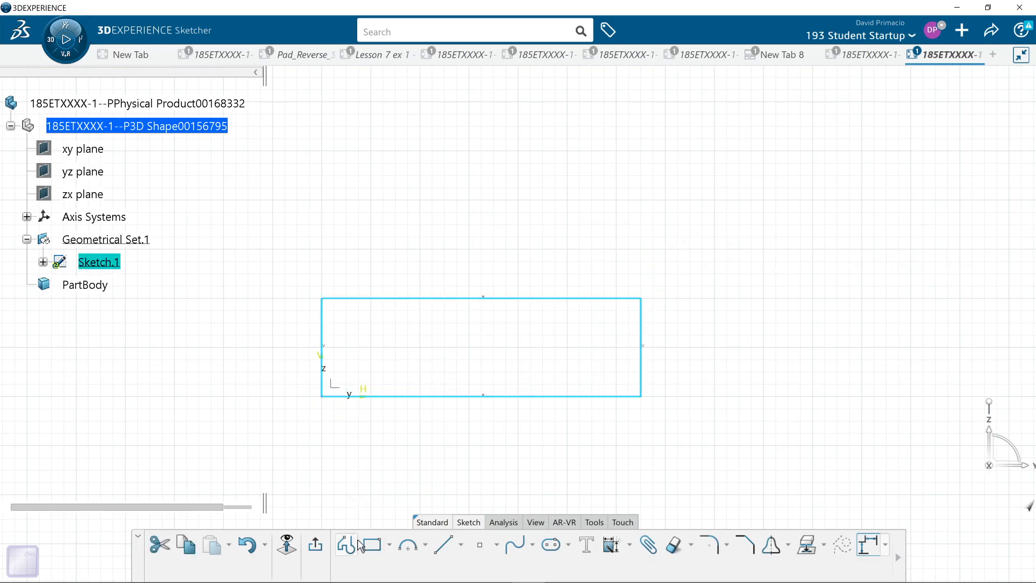
Round the rectangle's two upper corners with a 0.25 in radius.
click(708, 545)
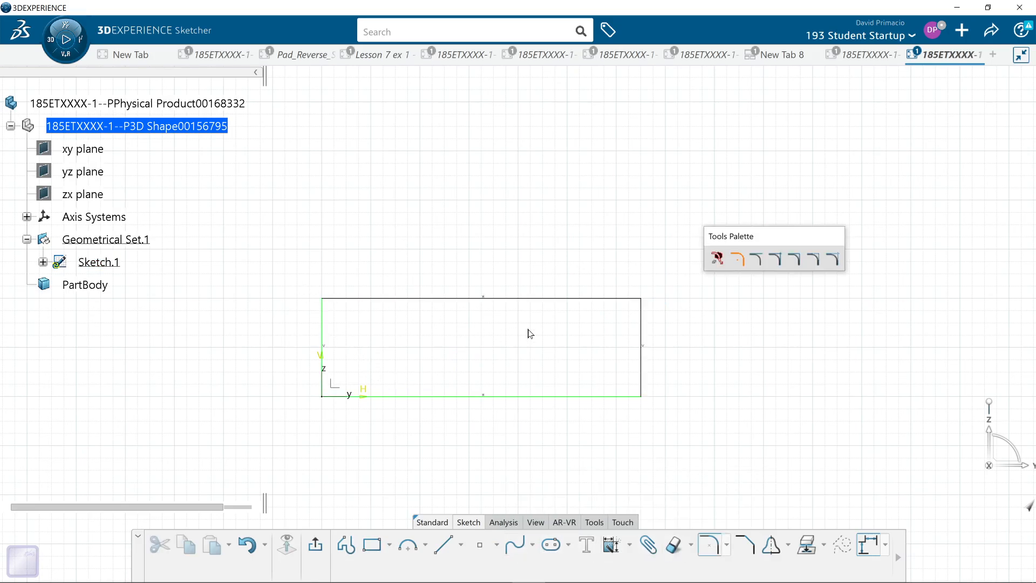
click(703, 325)
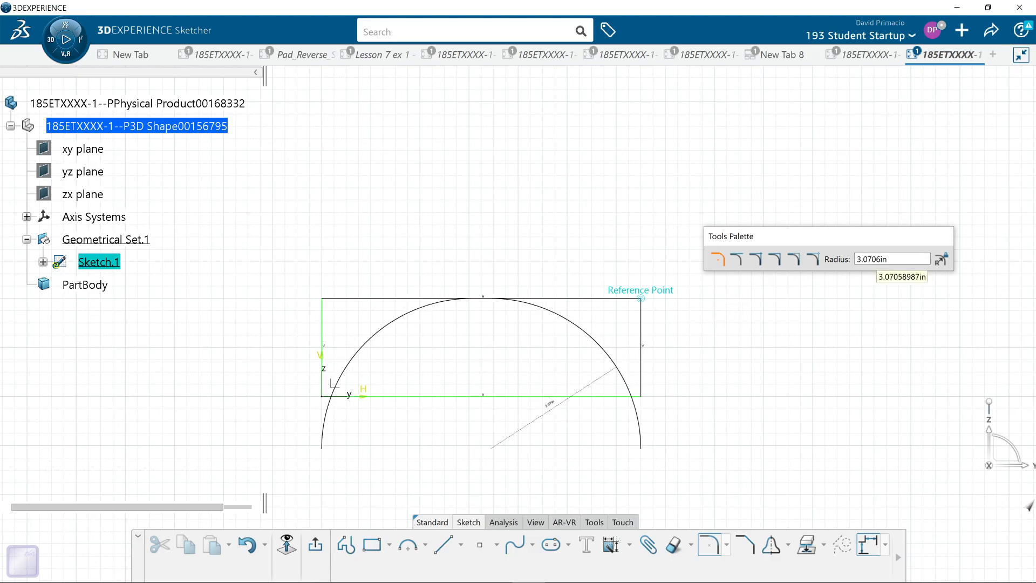
click(890, 259)
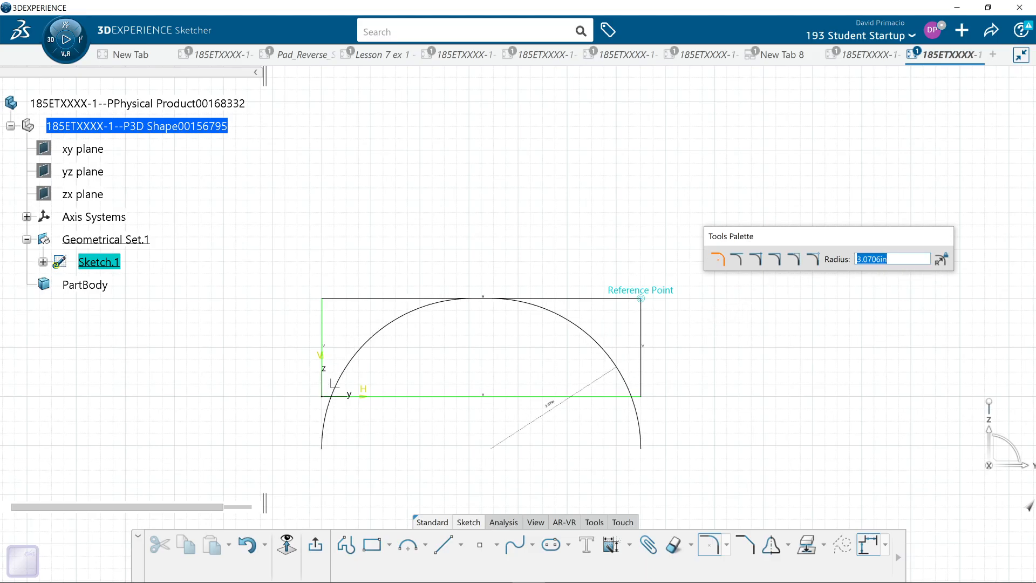
text(0.25)
key(Return)
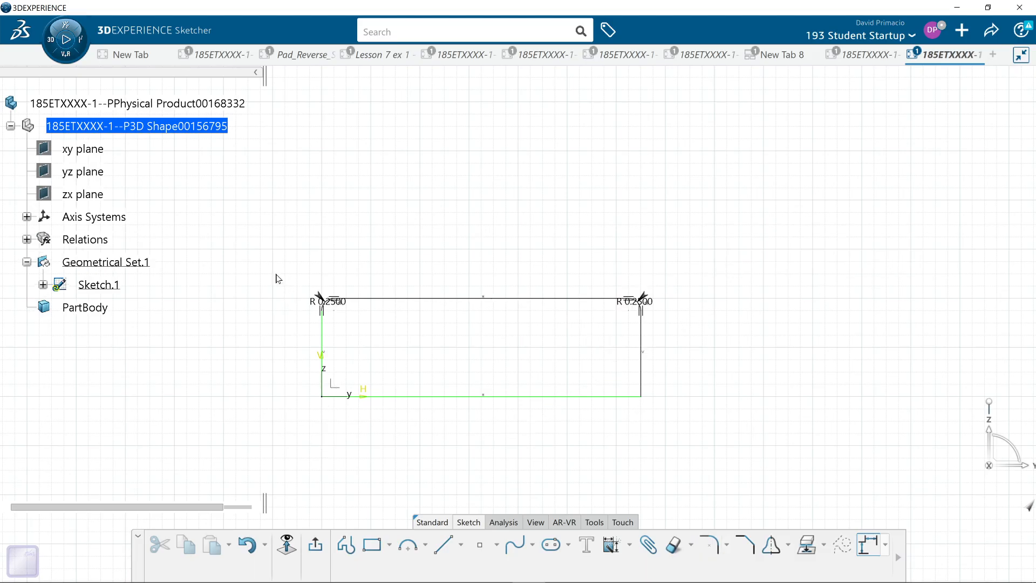
Delete the rectangle's bottom line and apply Auto Constraint to the remaining profile.
click(509, 397)
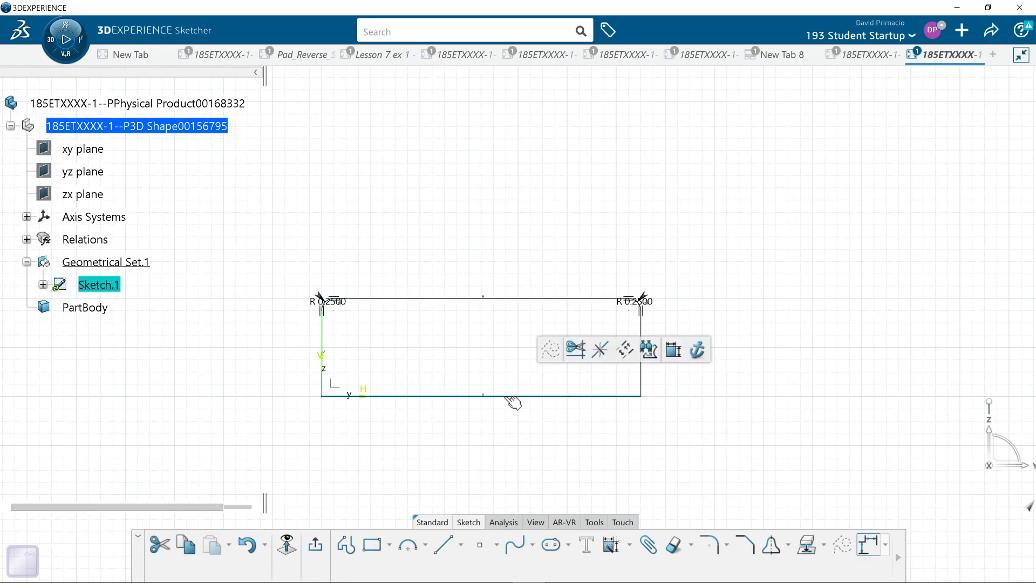
key(Delete)
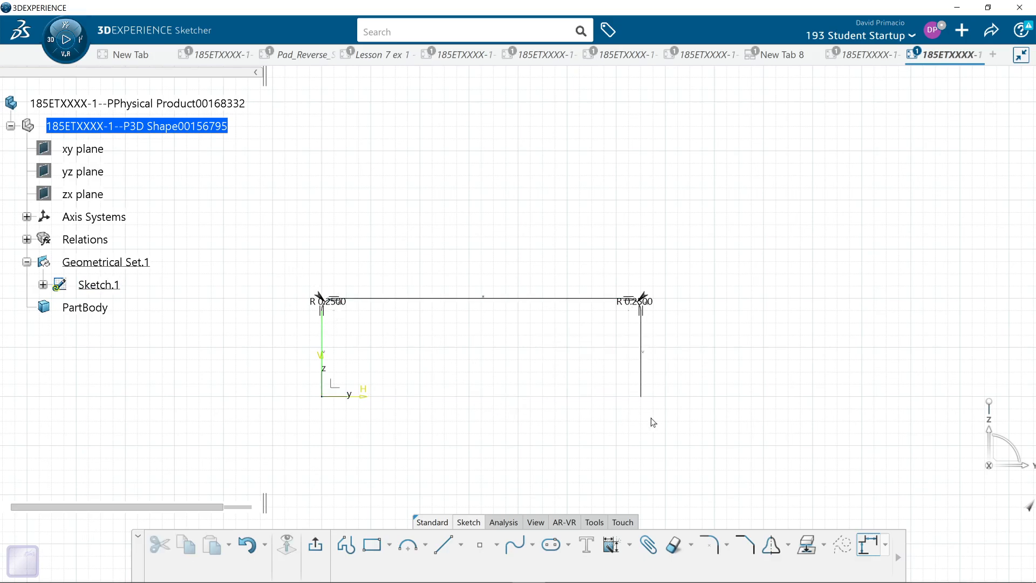
key(ctrl+a)
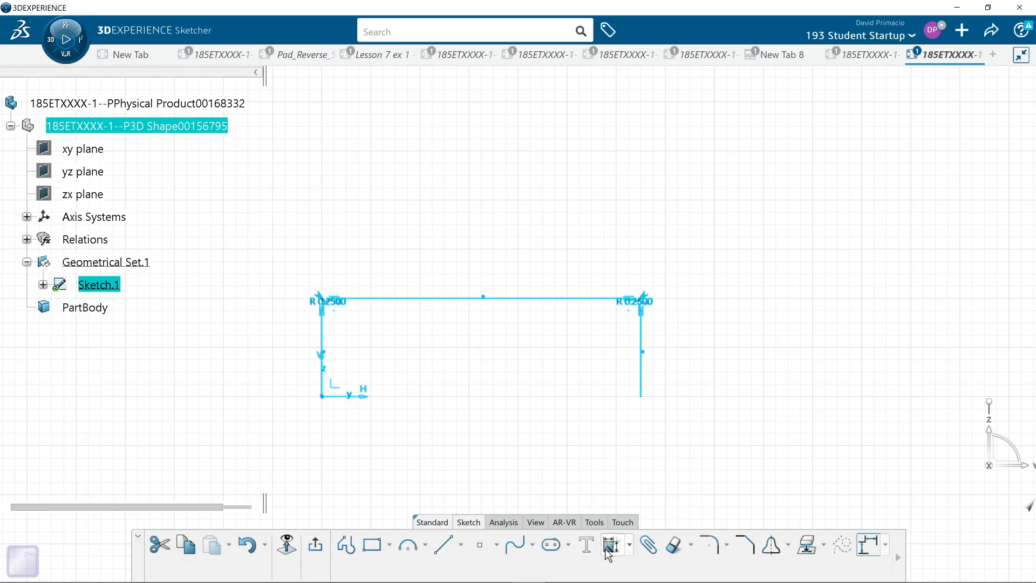
click(719, 301)
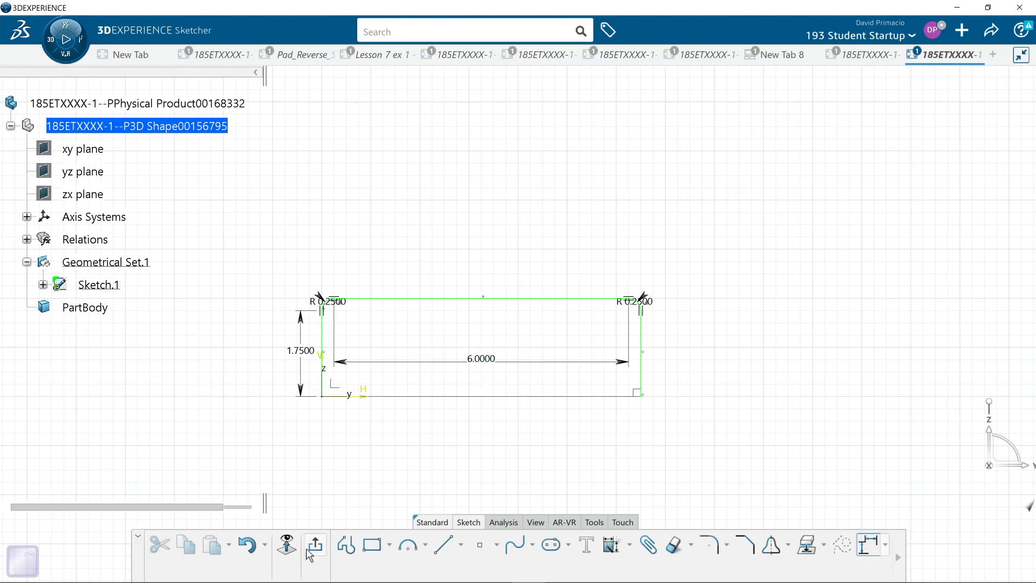
Undo the auto constraints, the bottom line's deletion and the corner rounding.
key(ctrl+a)
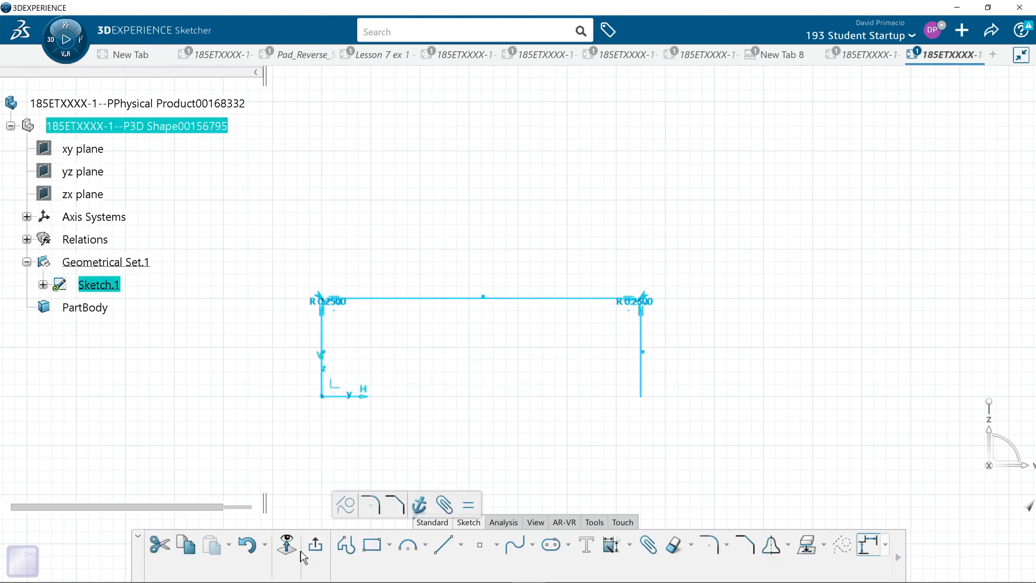
key(ctrl+z)
key(ctrl+z)
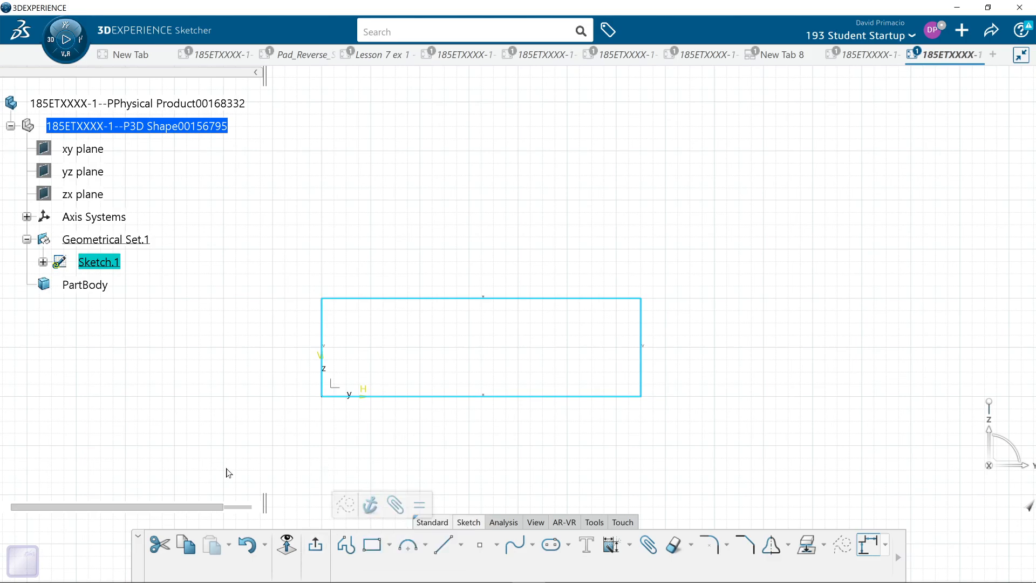
Apply Auto Constraint to the rectangle and round its two upper corners with a 0.5 in radius.
click(611, 545)
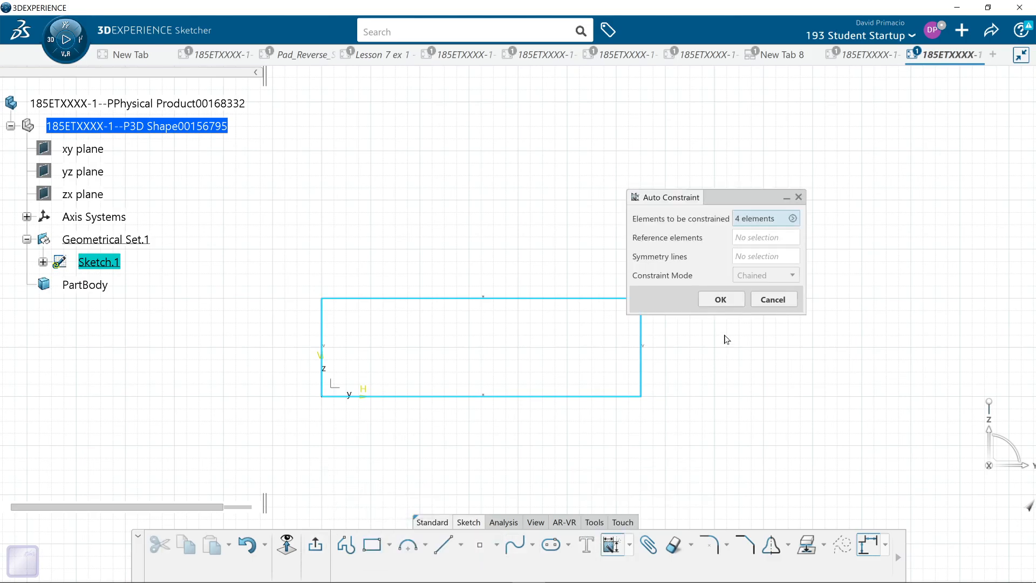
click(721, 300)
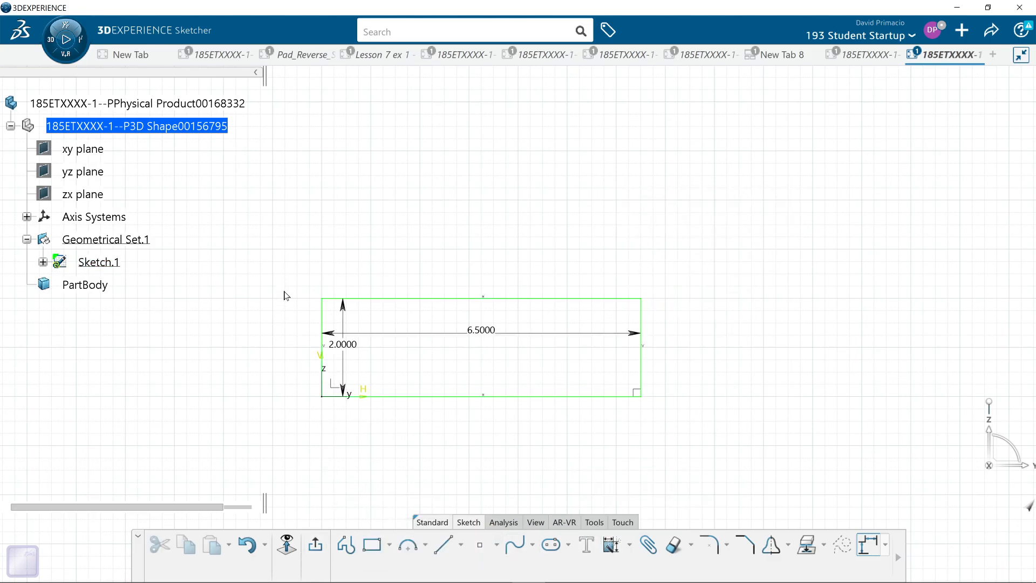
drag(286, 277, 637, 326)
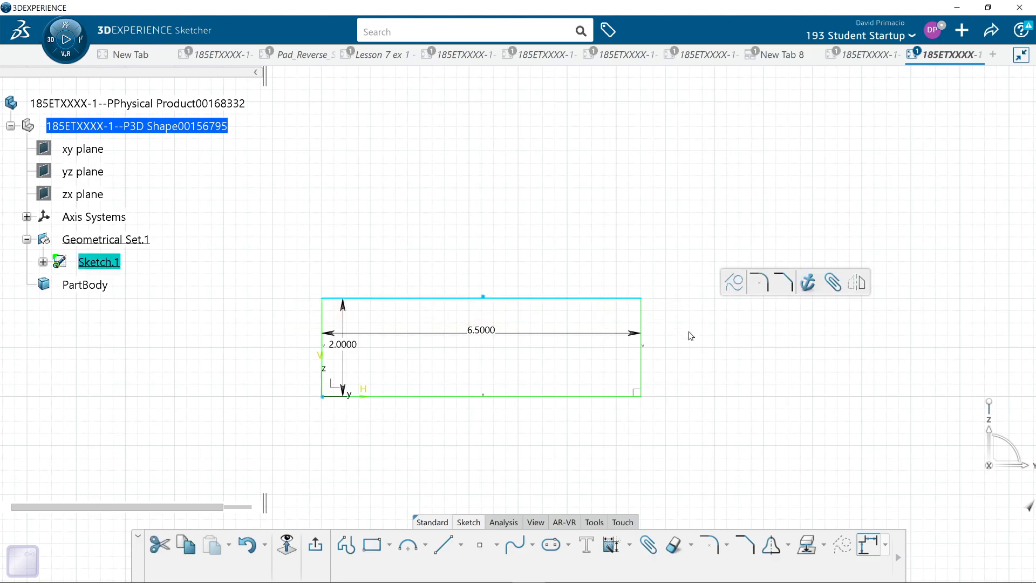
click(715, 540)
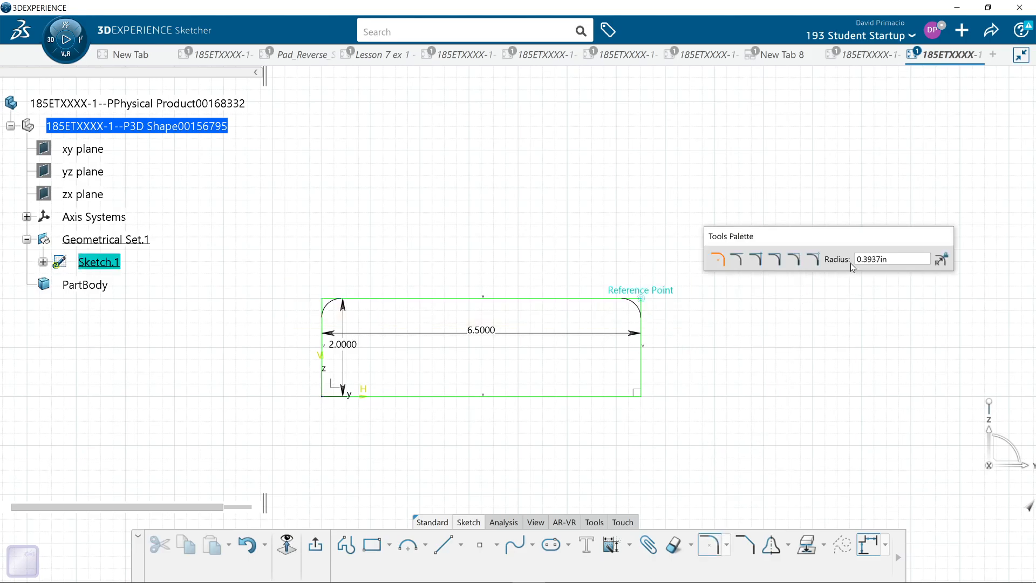
text(0.5)
key(Return)
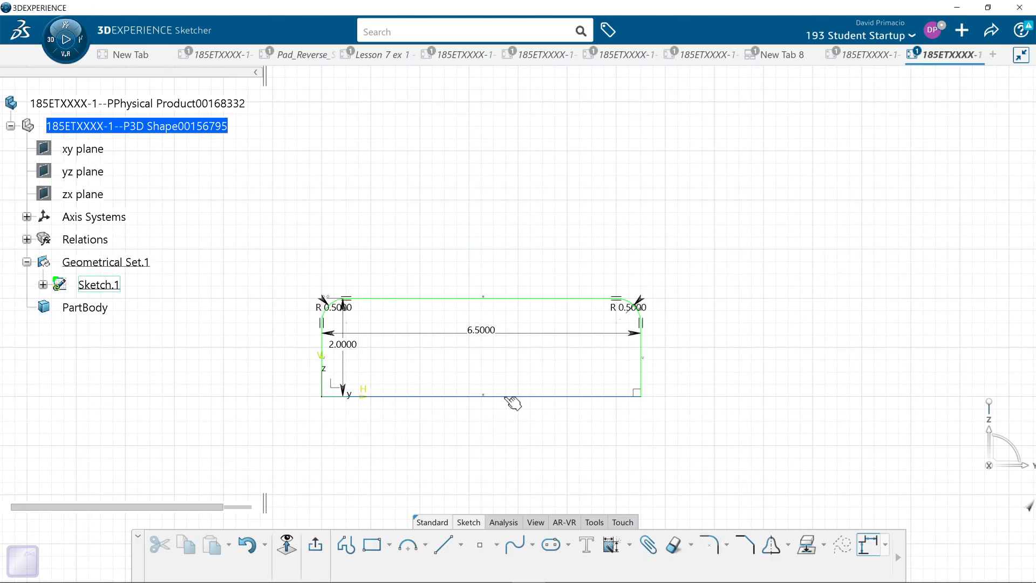
Delete the bottom line of the rounded rectangle and exit the sketch.
click(510, 398)
key(Delete)
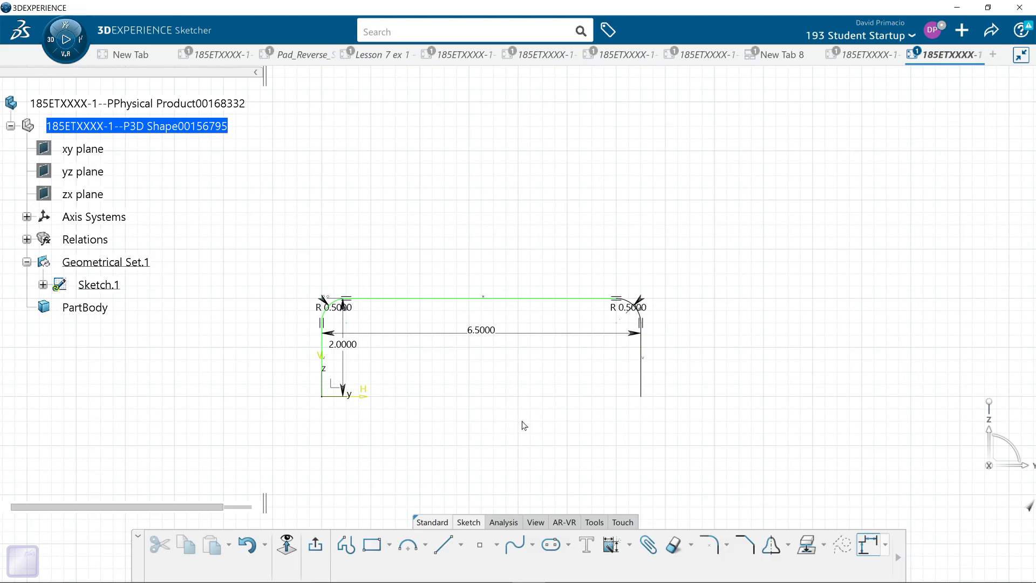
click(345, 545)
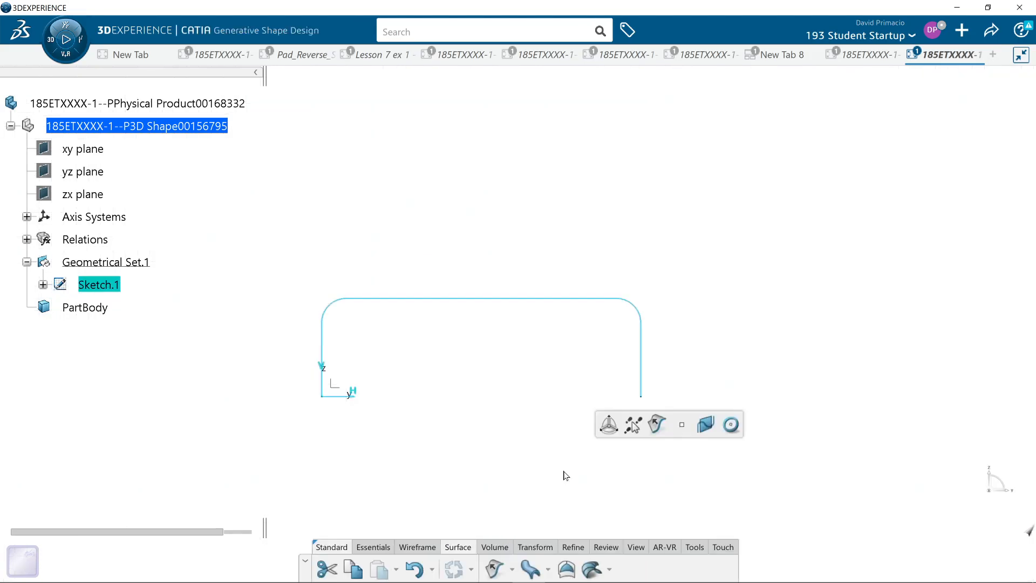
Create a reference plane offset 4 in from the yz plane.
click(635, 546)
click(554, 569)
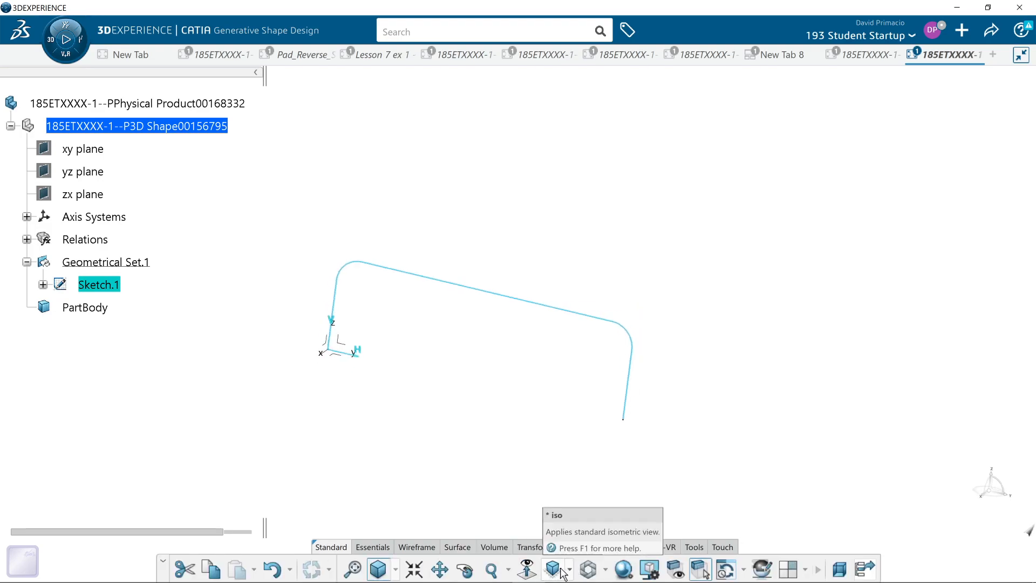
middle_drag(406, 475, 504, 484)
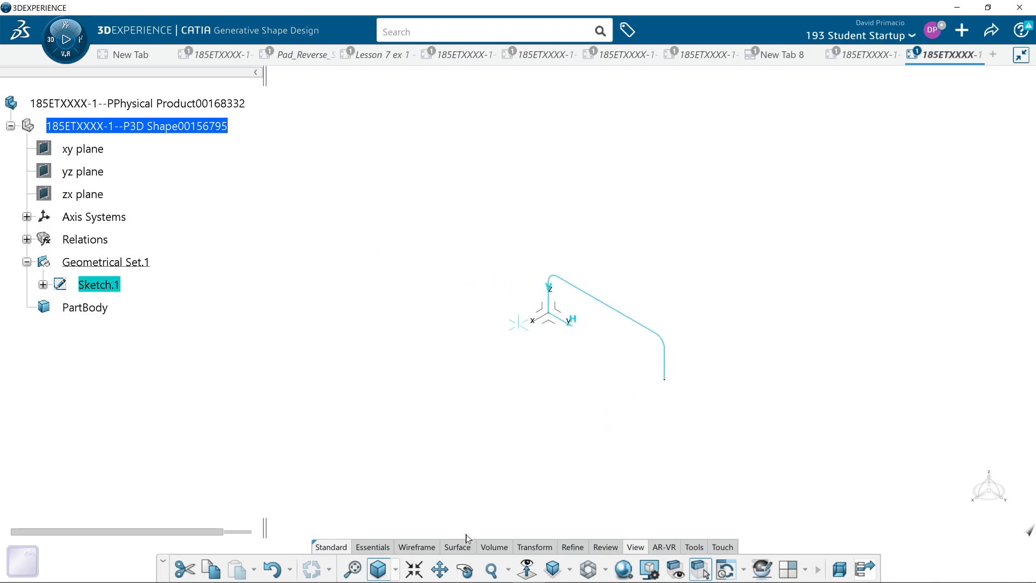
click(417, 546)
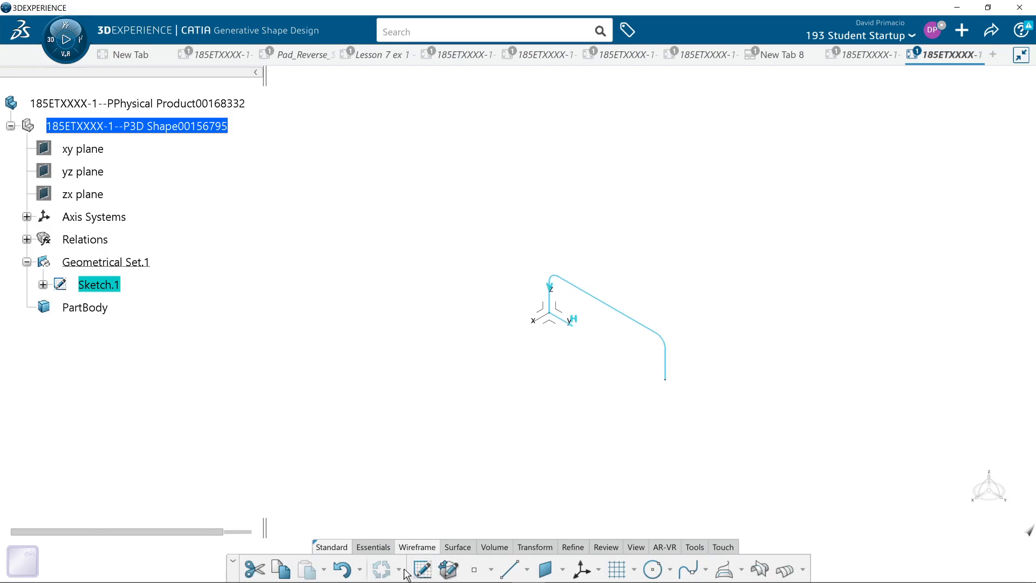
click(545, 570)
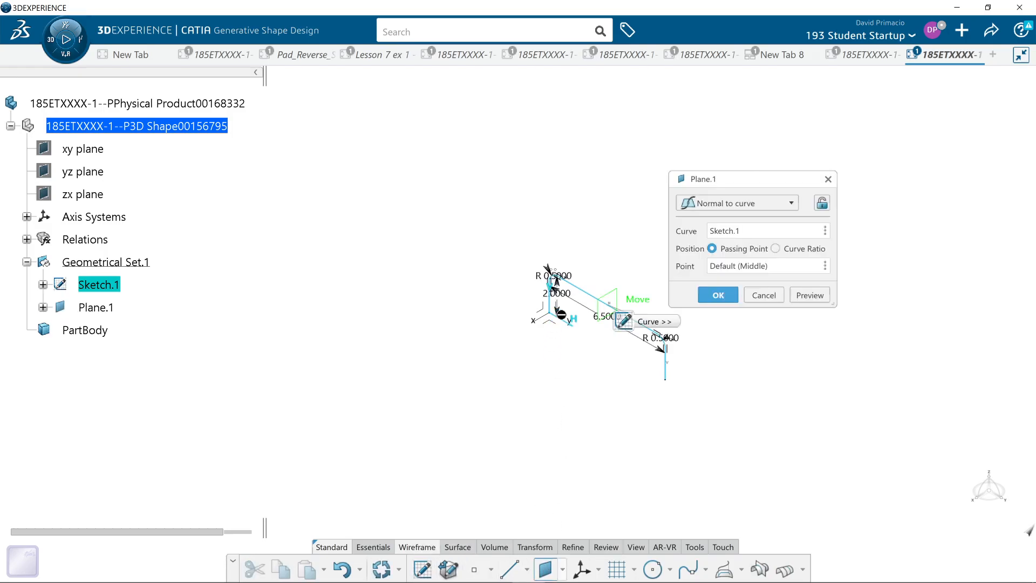
click(717, 204)
key(Return)
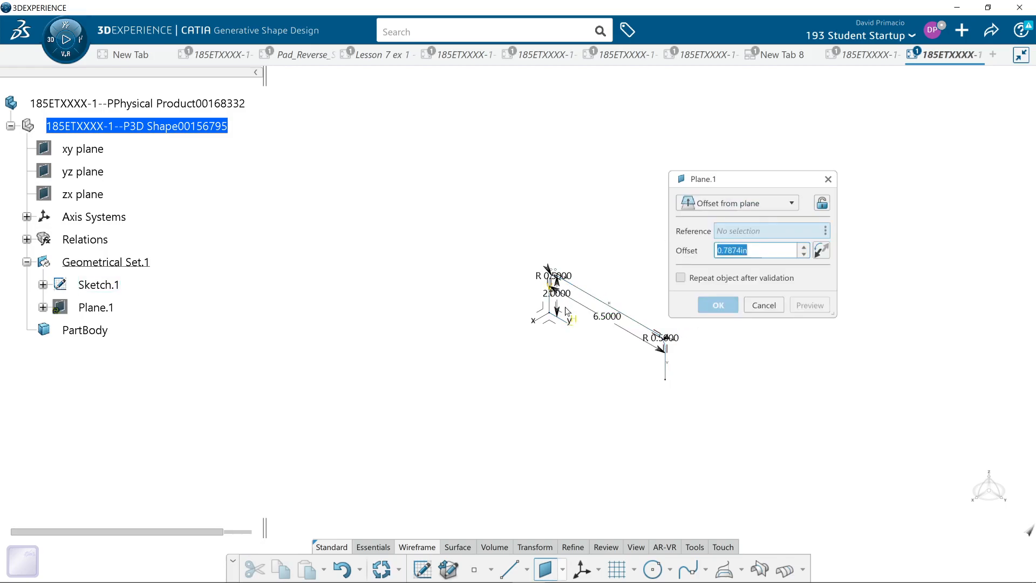
click(96, 173)
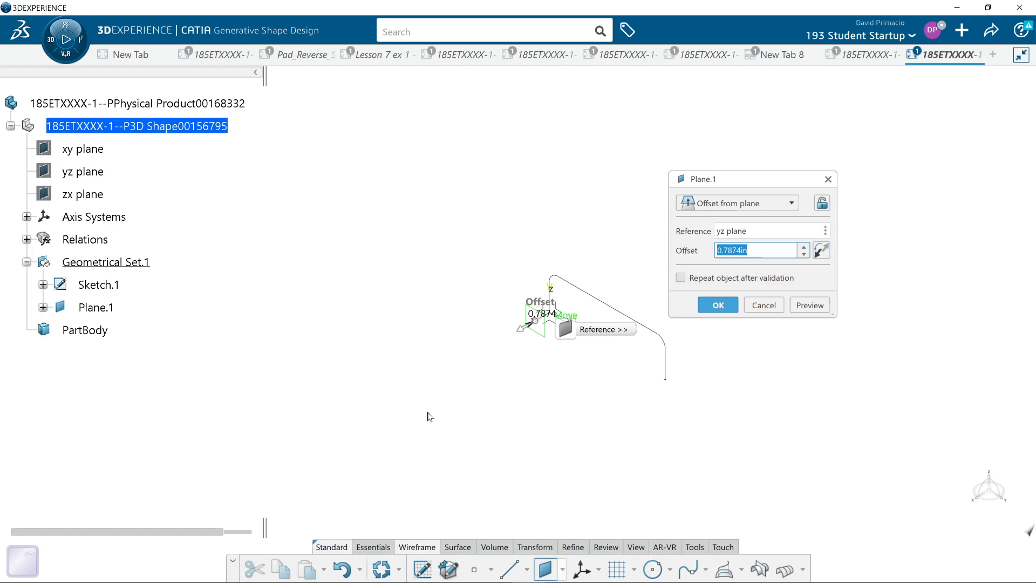
text(4)
key(Return)
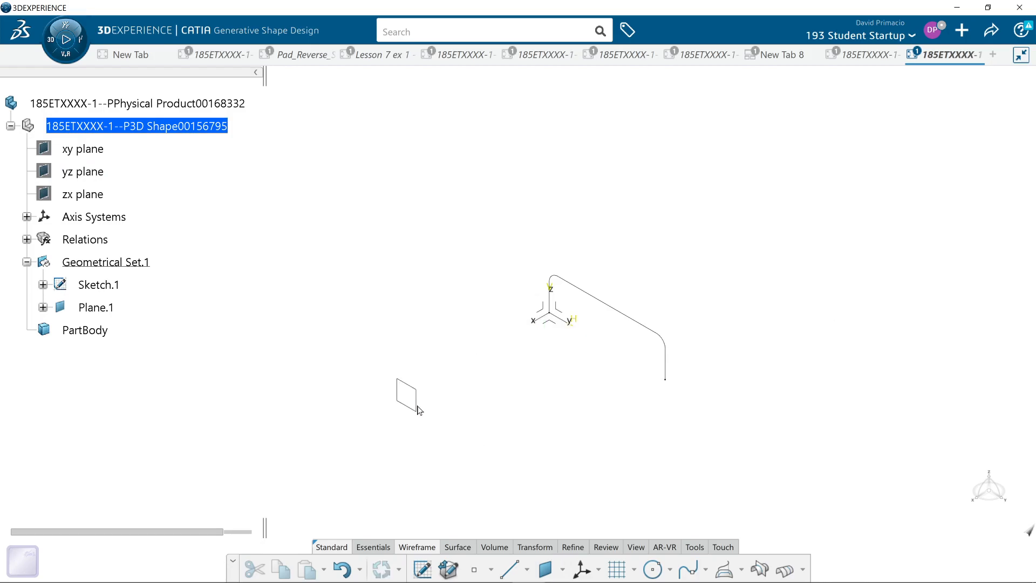
Sketch a rectangle about 5.75 in wide and 1 in high from the origin on the offset plane.
click(419, 408)
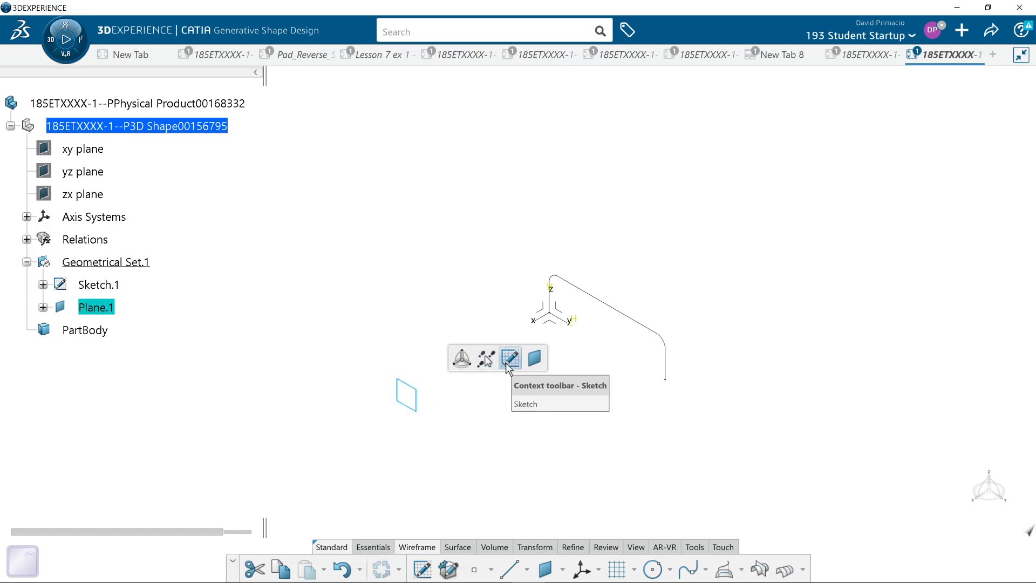
click(510, 359)
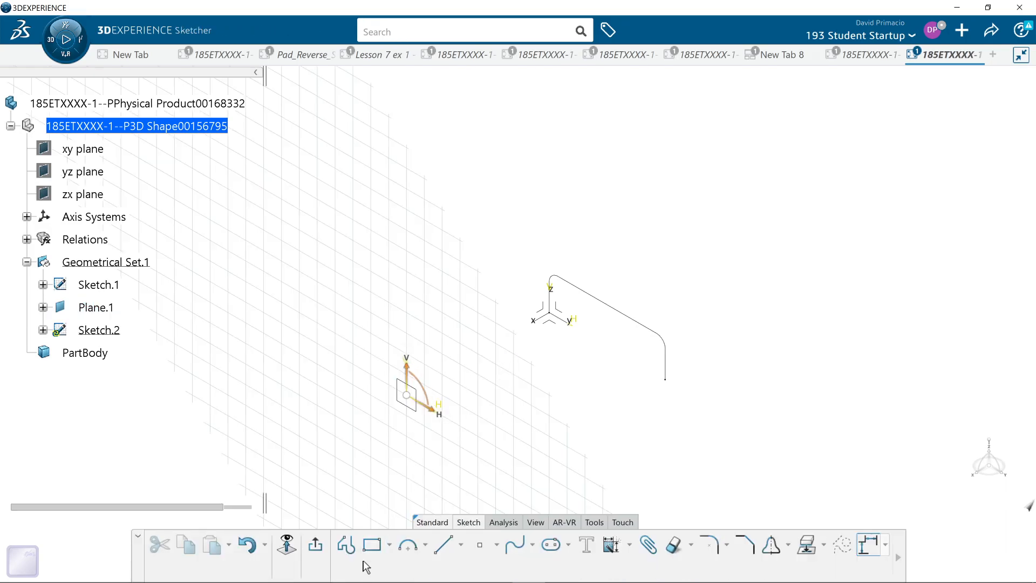
click(289, 546)
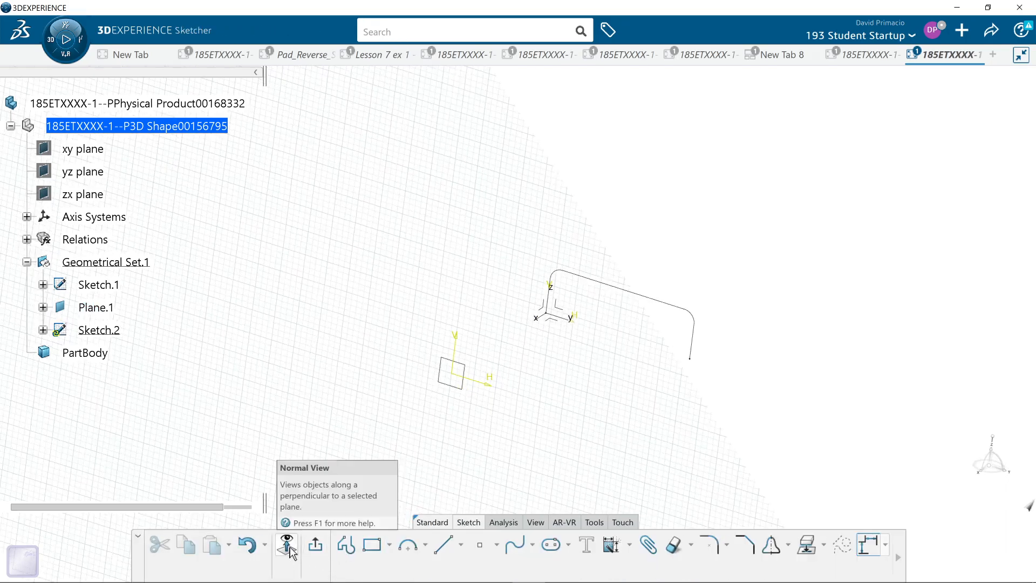
click(359, 553)
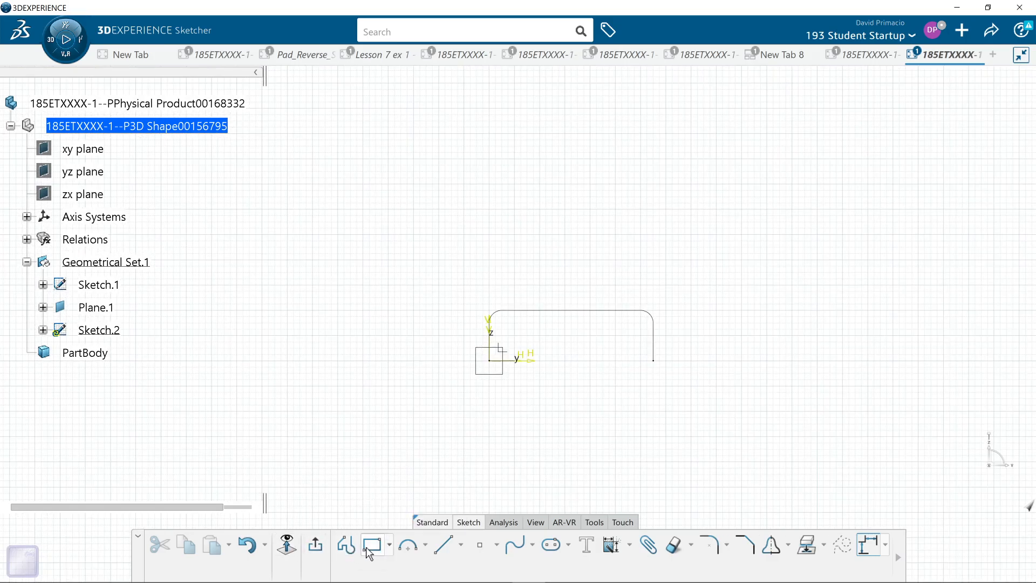
click(495, 362)
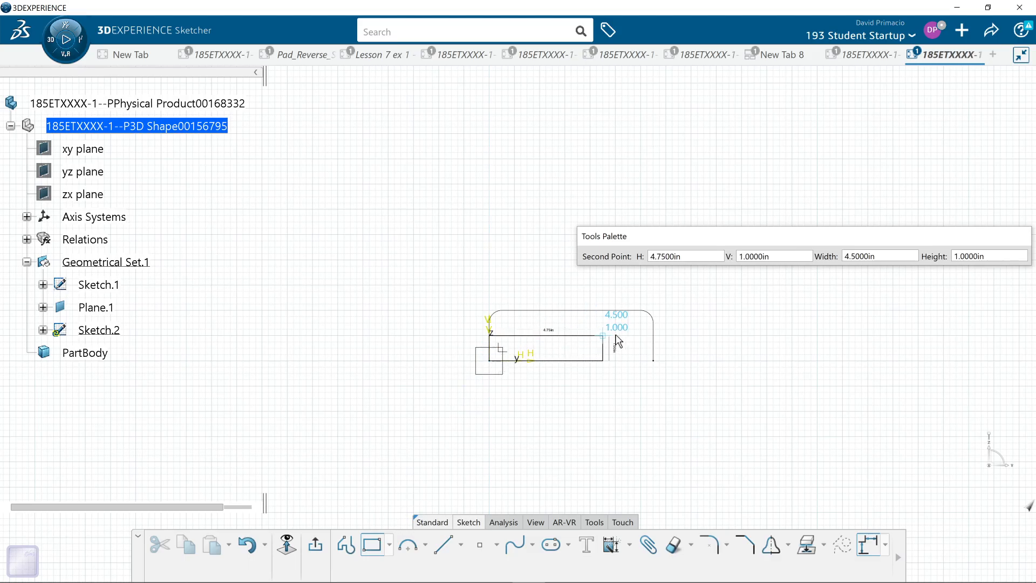
click(634, 336)
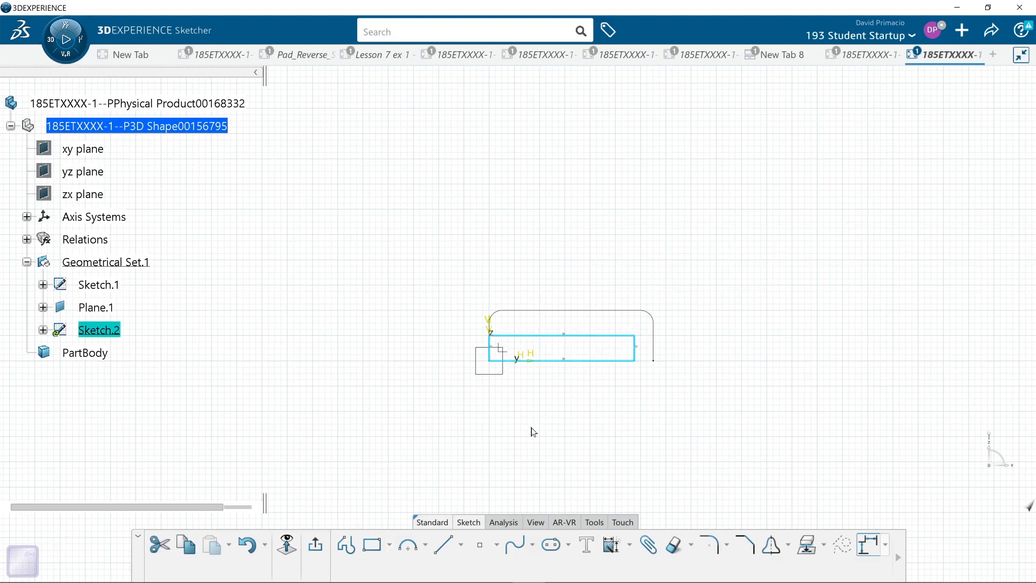
Auto-constrain the new rectangle and round its two upper corners with a 0.5 in radius.
click(612, 544)
click(717, 301)
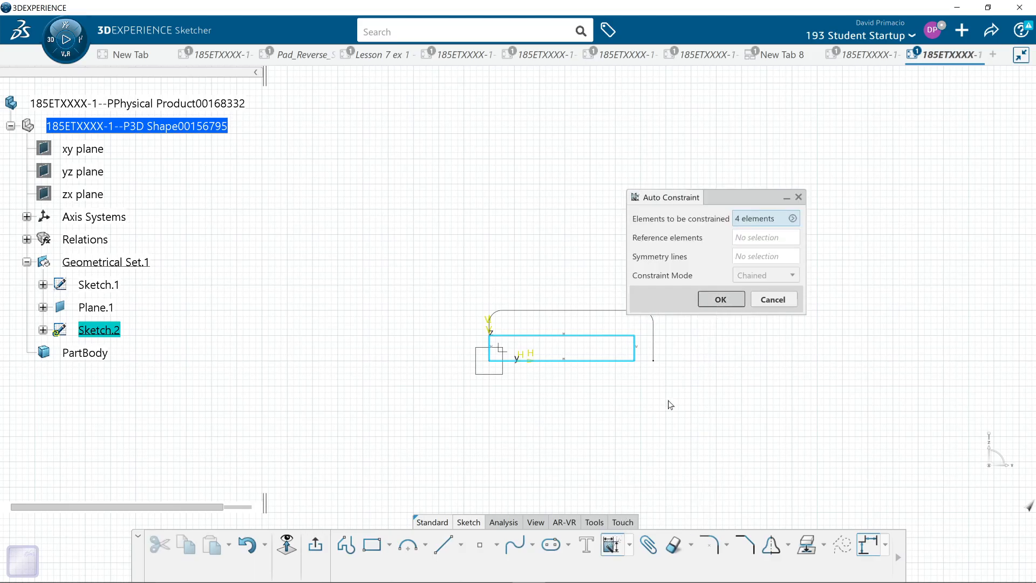
ctrl+middle_drag(577, 444, 582, 410)
mouse_move(296, 359)
mouse_down()
mouse_move(840, 400)
mouse_move(828, 408)
mouse_up()
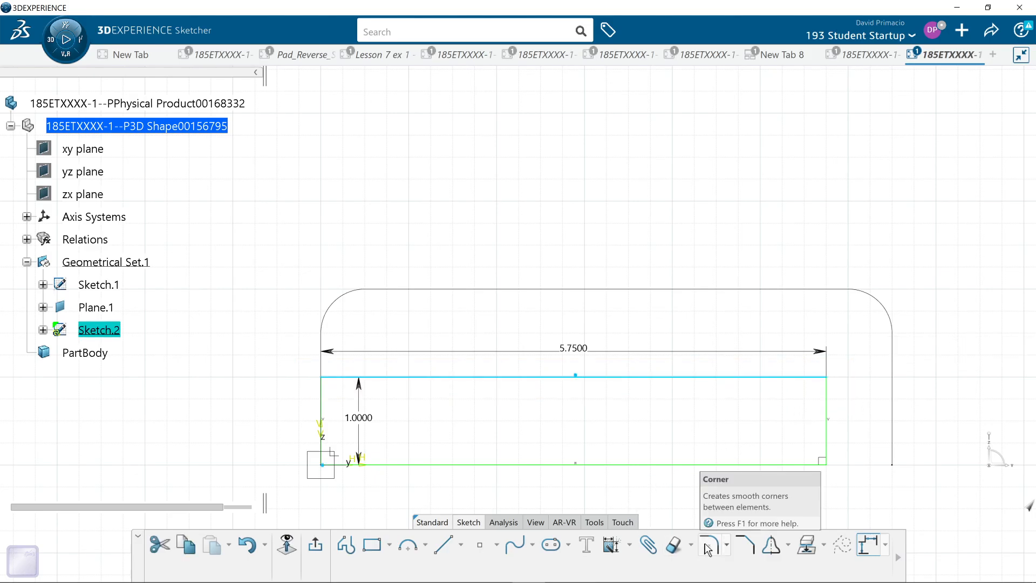
click(709, 543)
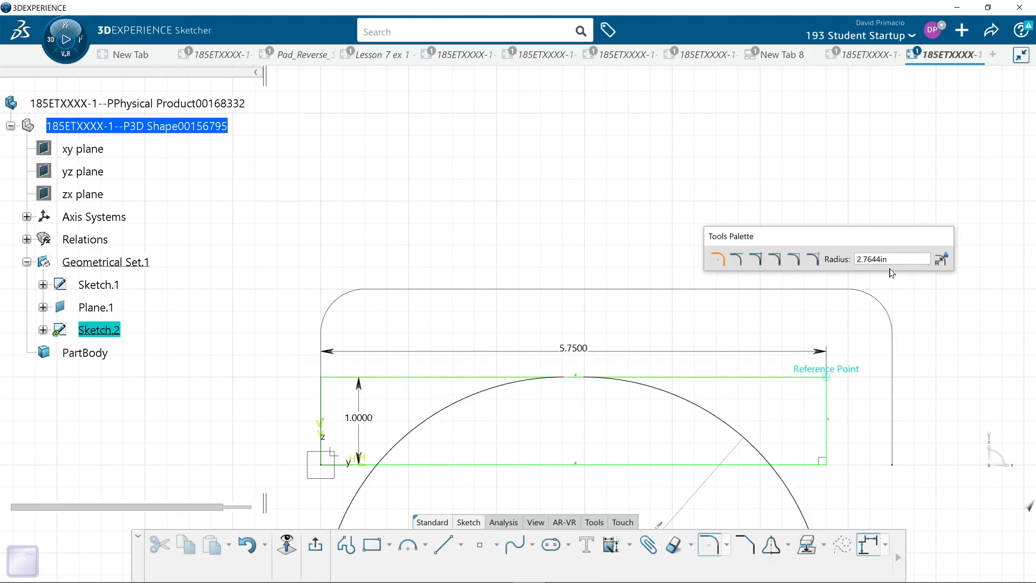
text(0.5)
key(Return)
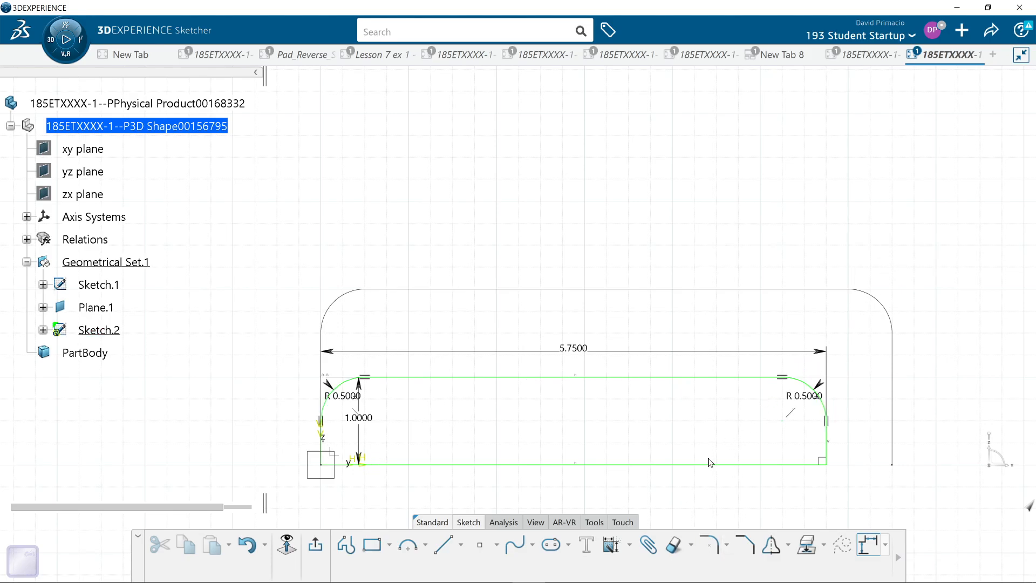
Delete the bottom line of the smaller rounded rectangle and exit the sketch.
click(723, 466)
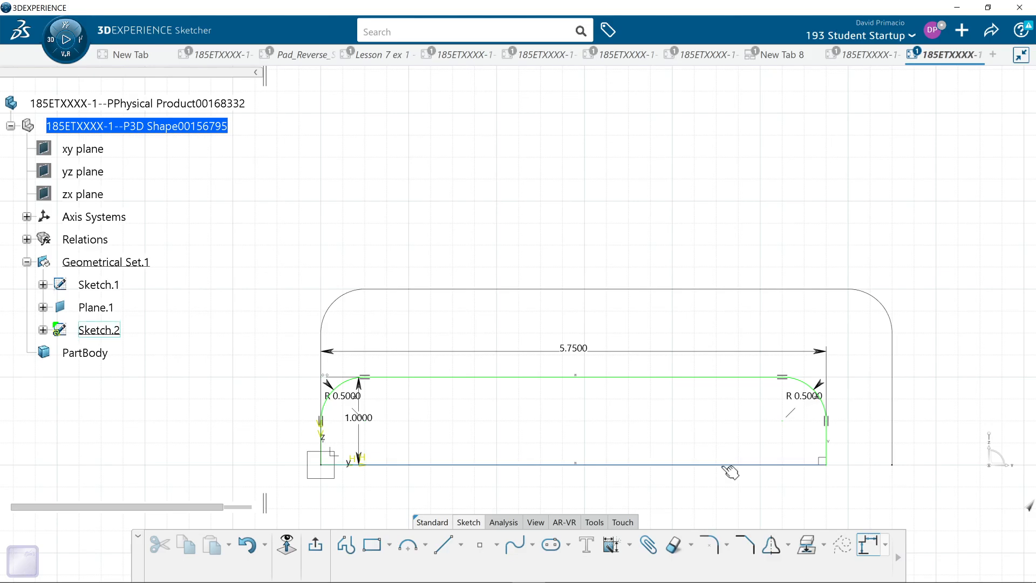
key(Delete)
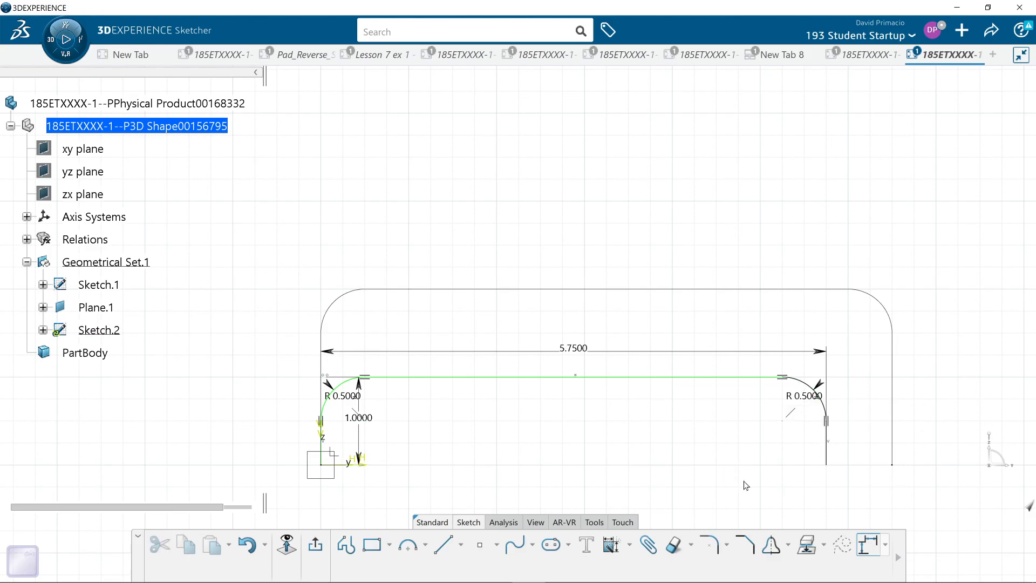
click(315, 544)
Extrude the smaller profile, Sketch.2, as a surface 5 in long in the default direction.
mouse_move(554, 439)
ctrl+middle_down()
mouse_move(557, 480)
mouse_move(562, 466)
mouse_move(462, 537)
mouse_move(398, 539)
mouse_move(538, 486)
ctrl+middle_up()
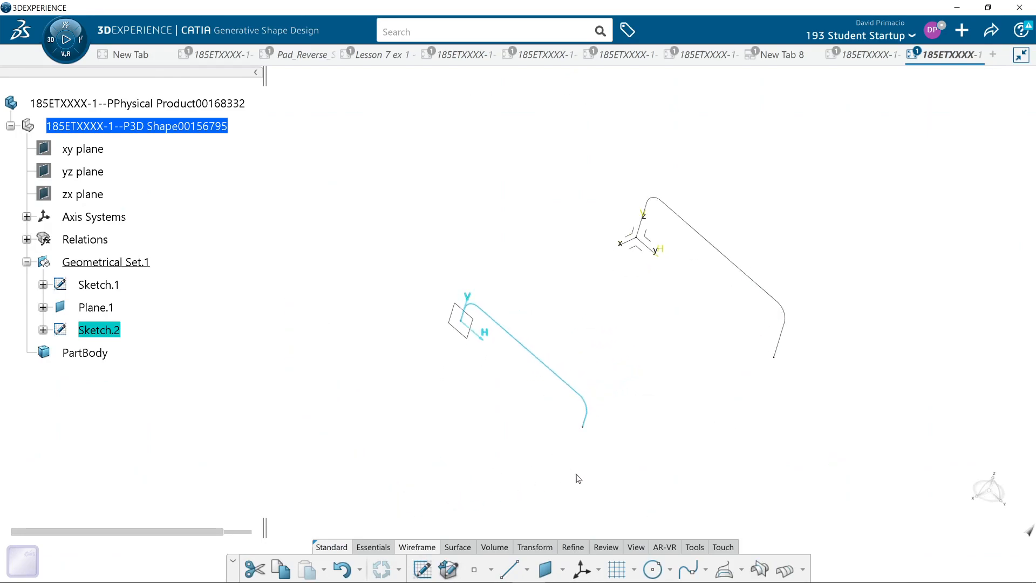
mouse_move(574, 363)
middle_down()
mouse_move(585, 313)
mouse_move(500, 564)
mouse_move(469, 577)
middle_up()
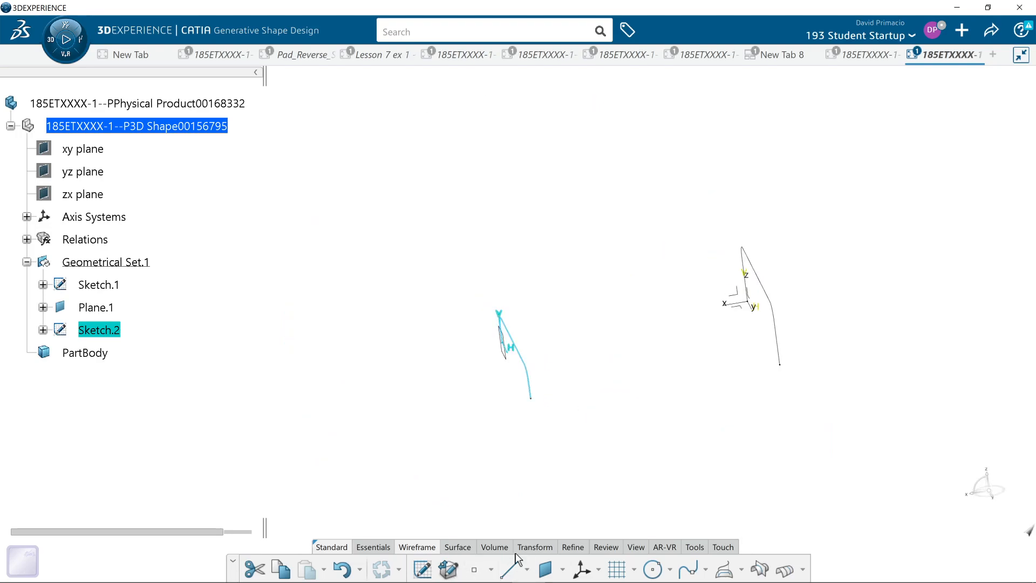
click(632, 547)
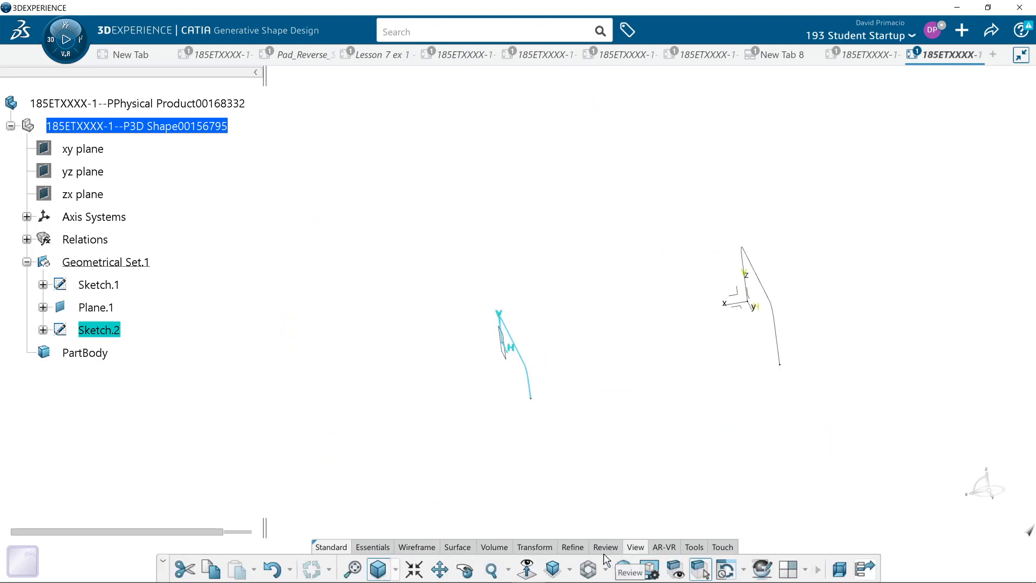
click(552, 567)
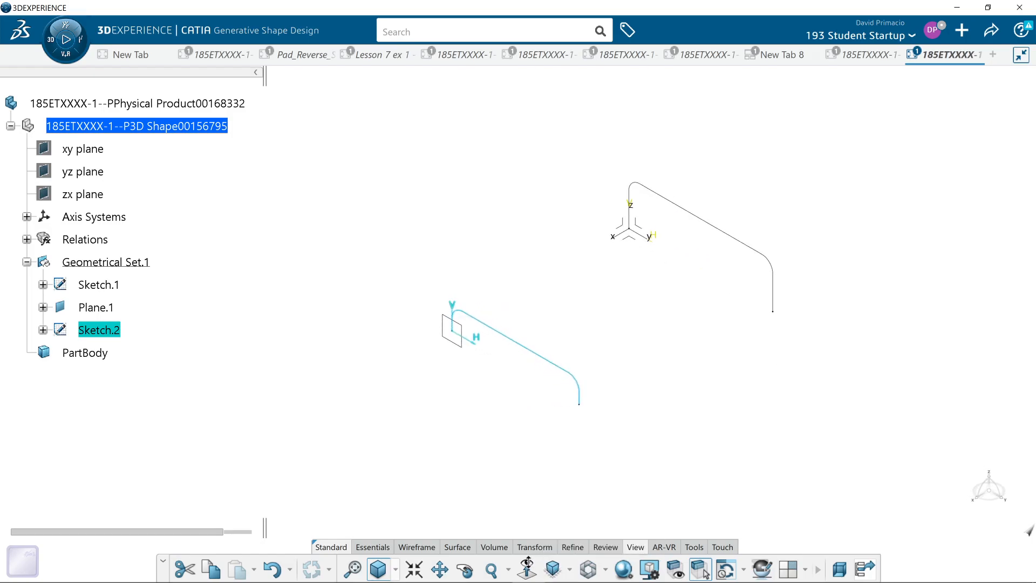
click(456, 547)
click(495, 569)
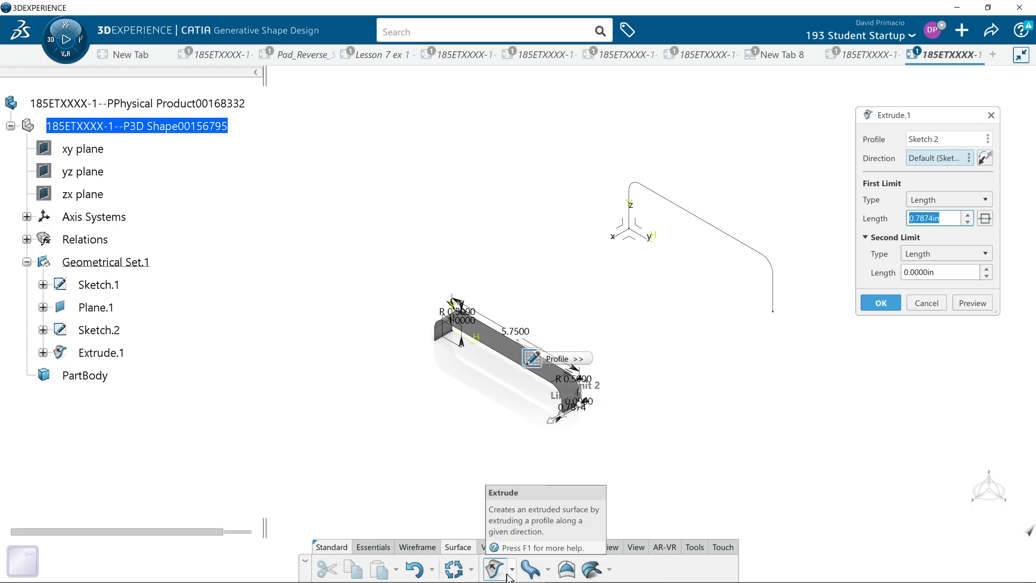
text(5)
click(880, 303)
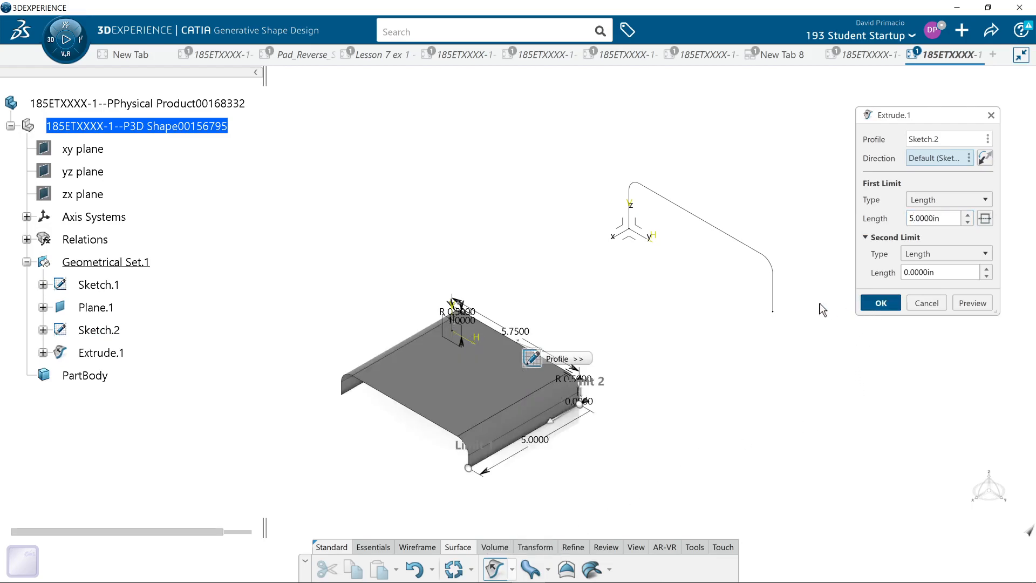
Extrude the larger profile, Sketch.1, as a 5 in surface in the reversed direction, away from the smaller surface.
click(772, 299)
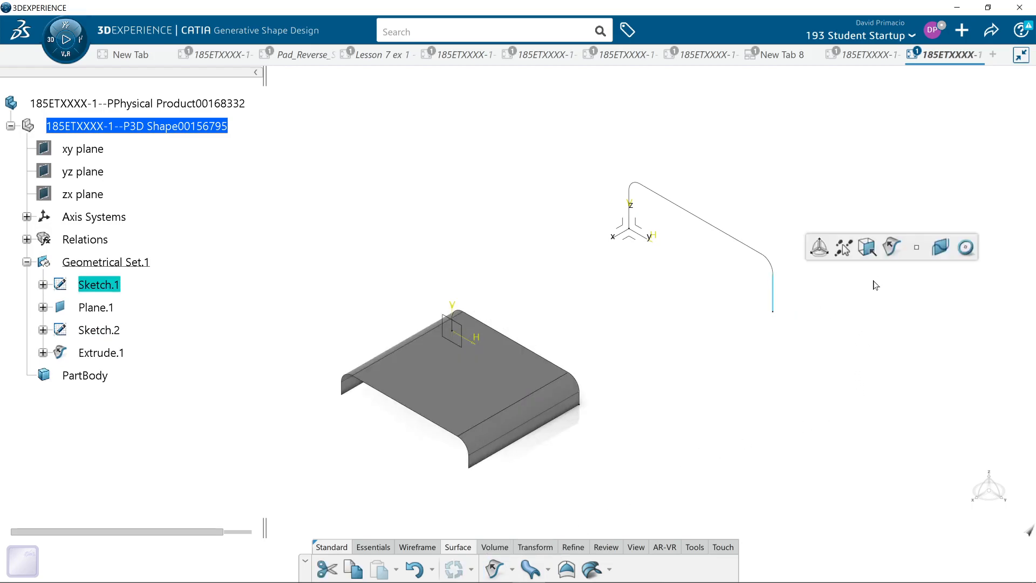
click(890, 248)
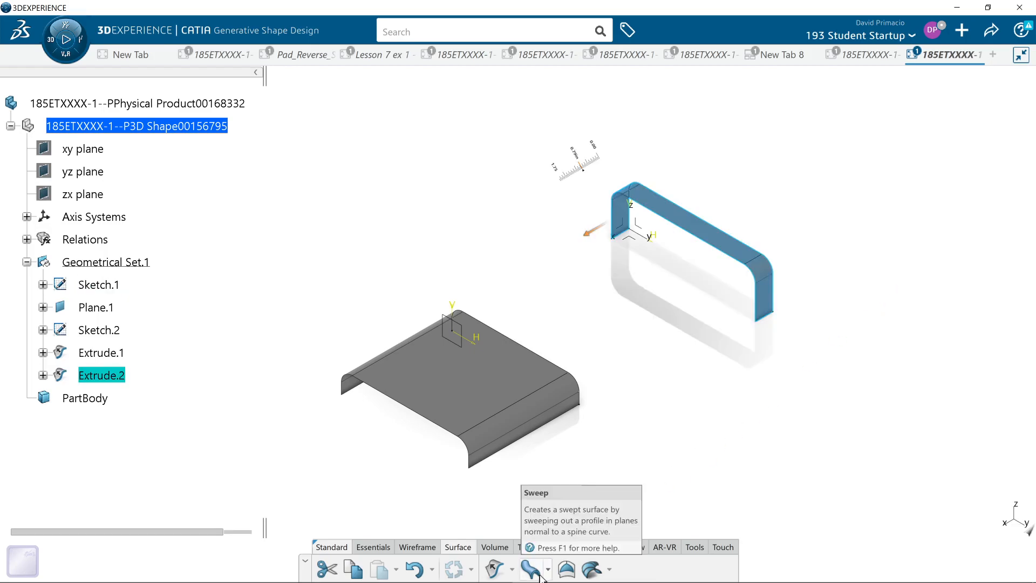
click(505, 572)
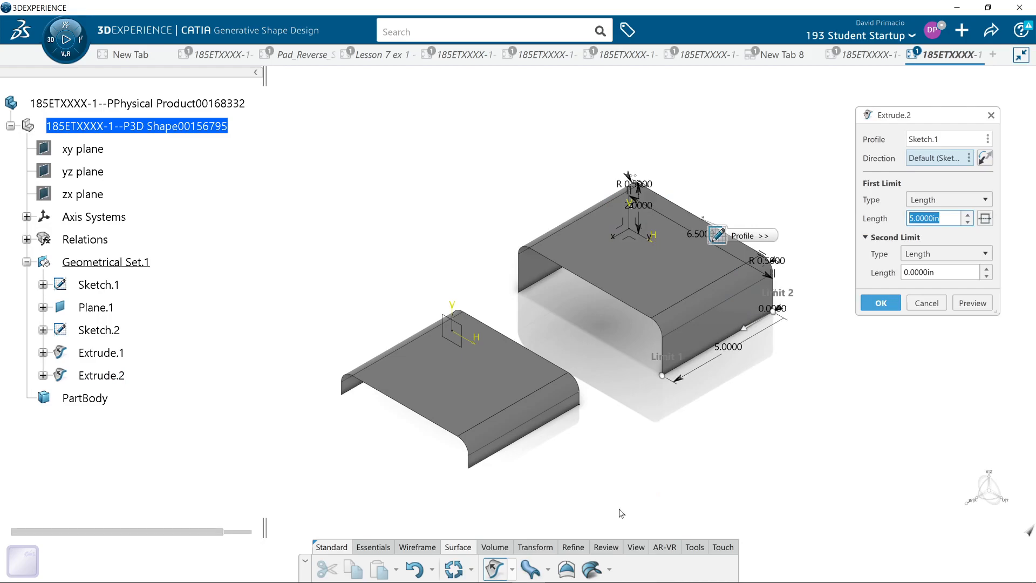
click(983, 161)
click(881, 303)
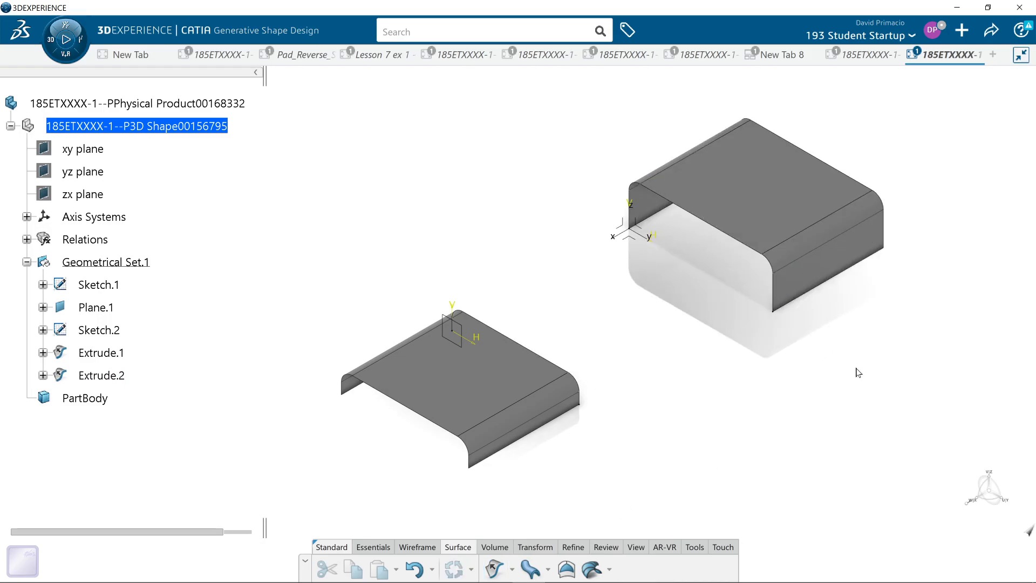
Start a Connect Curve from Sketch.1's lower end vertex on the positive y side, using the adjoining lower edge of Extrude.2 as first curve.
middle_drag(844, 391, 686, 421)
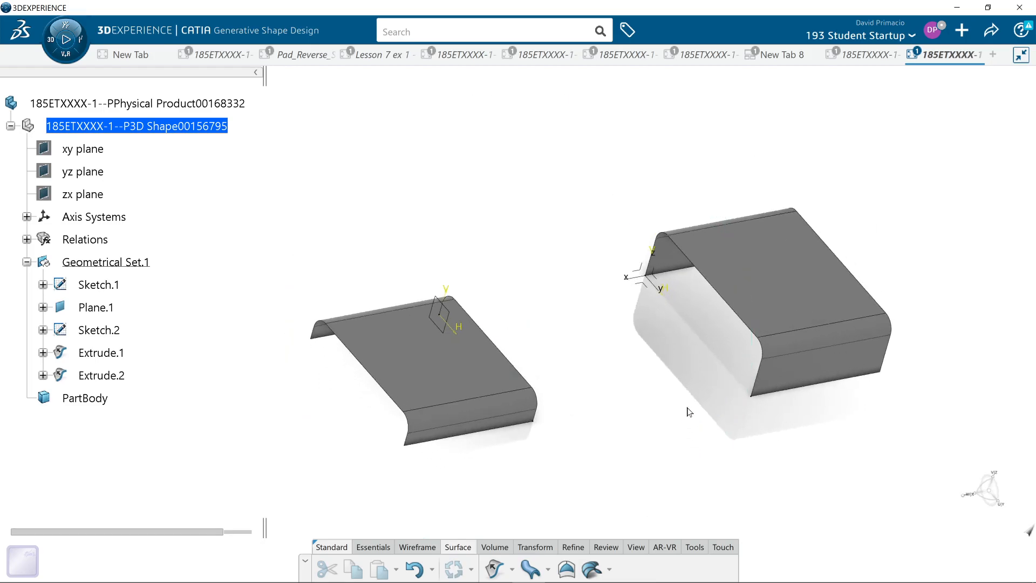
middle_drag(578, 423, 536, 331)
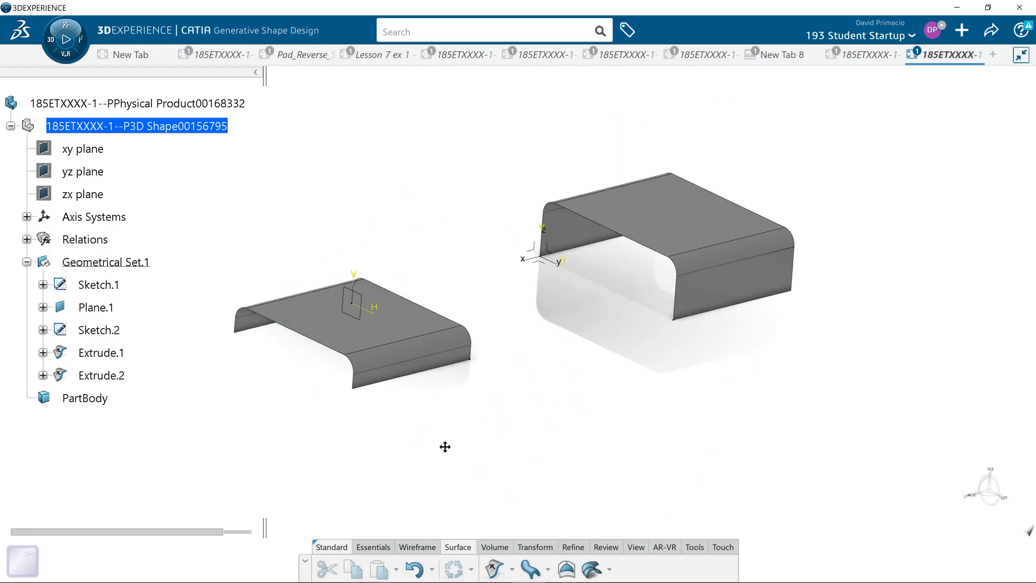
middle_drag(445, 490, 496, 555)
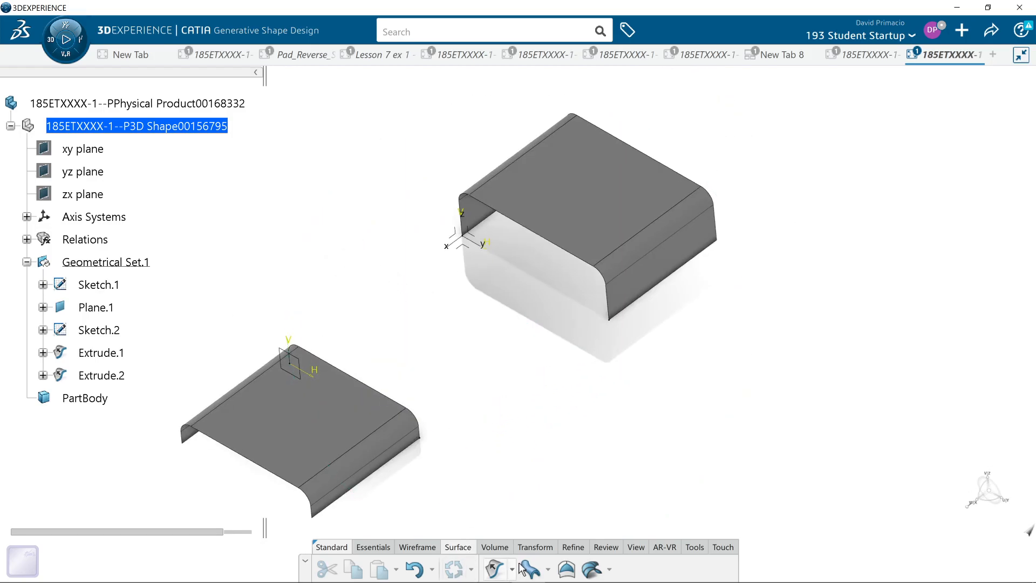
click(417, 546)
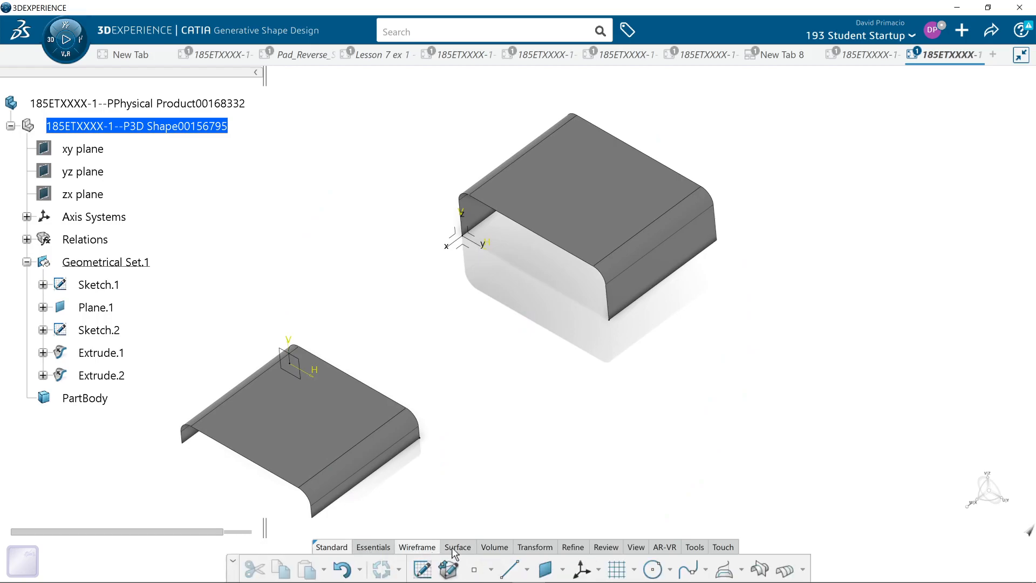
click(706, 571)
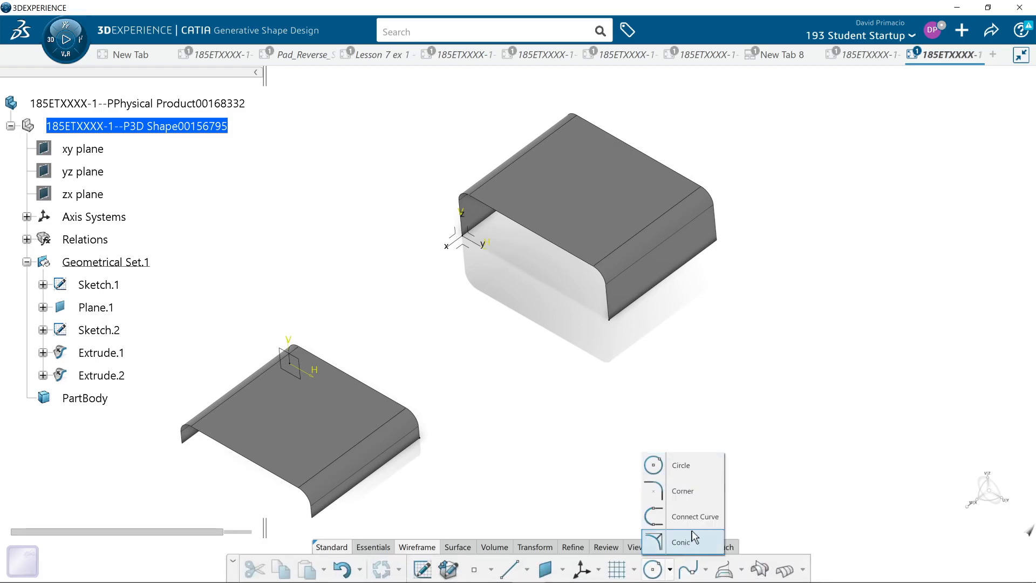
click(685, 516)
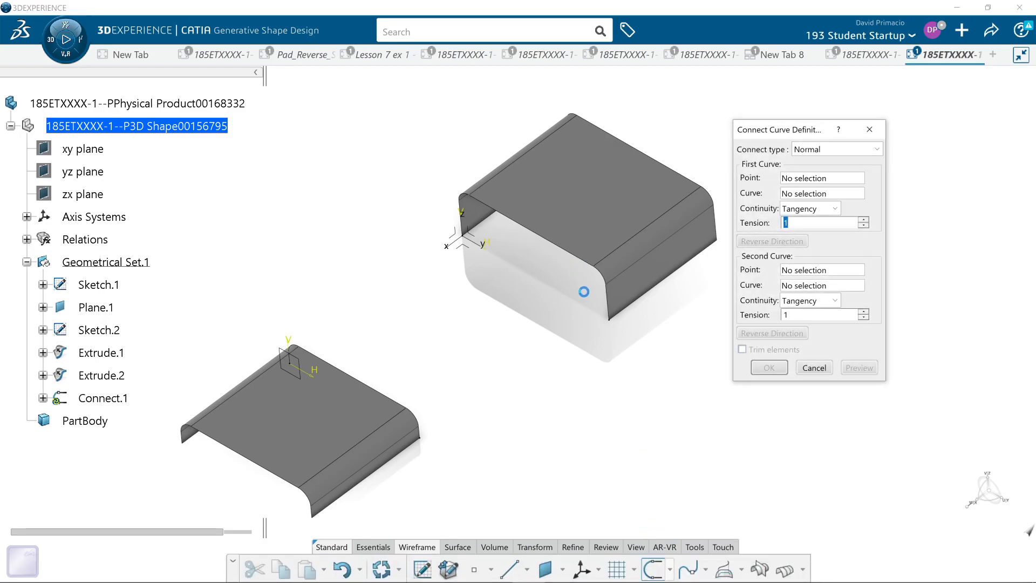
click(613, 320)
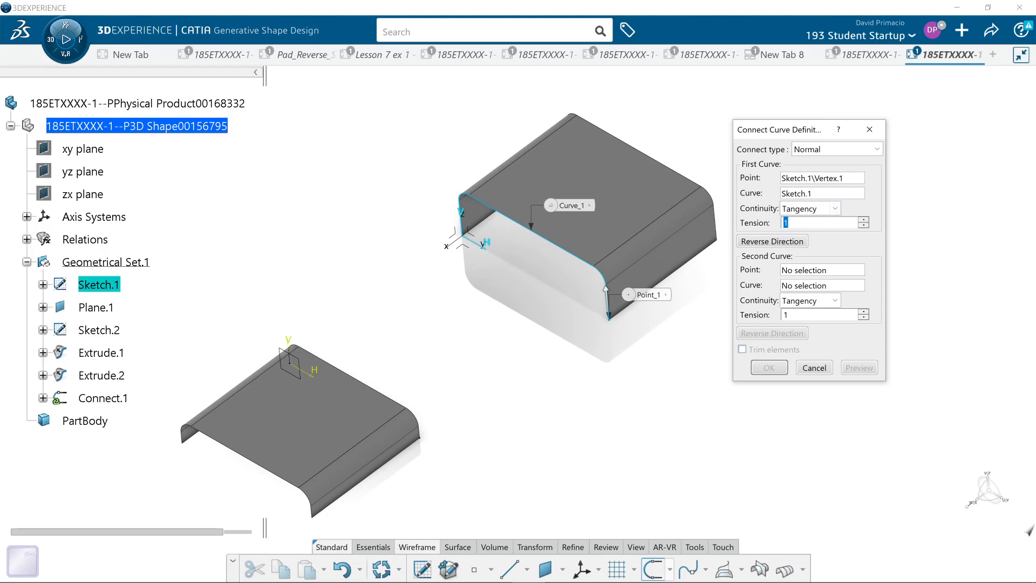
click(808, 198)
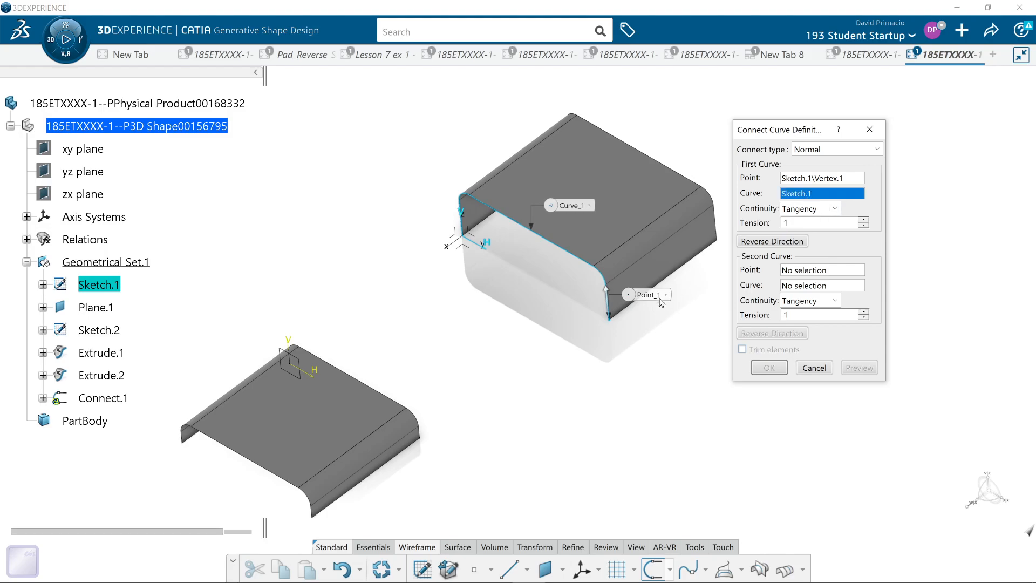
click(684, 268)
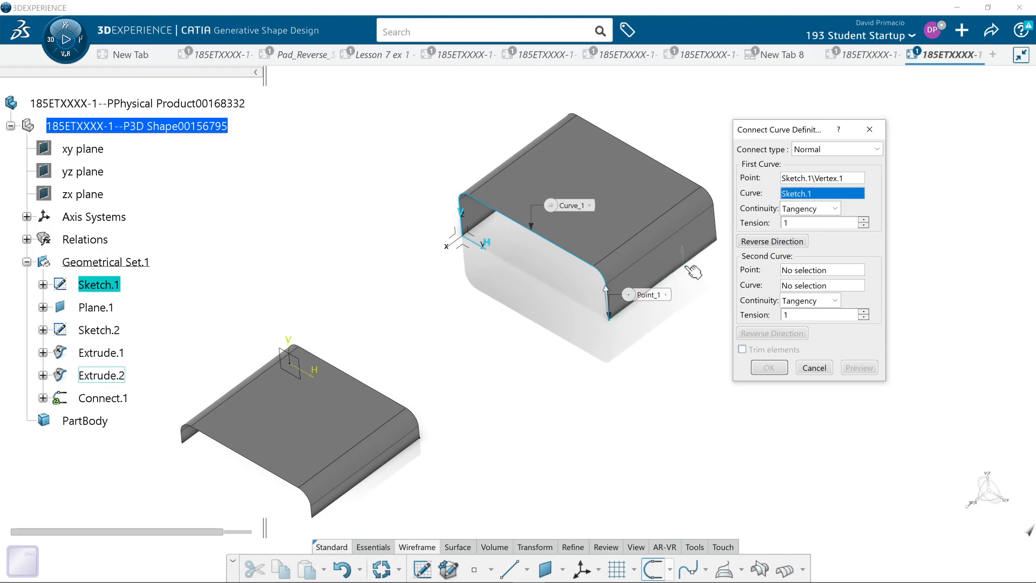
Complete the connect curve at Sketch.2's positive-y lower end vertex, using the adjoining lower edge of Extrude.1 and reversing the second direction.
click(424, 443)
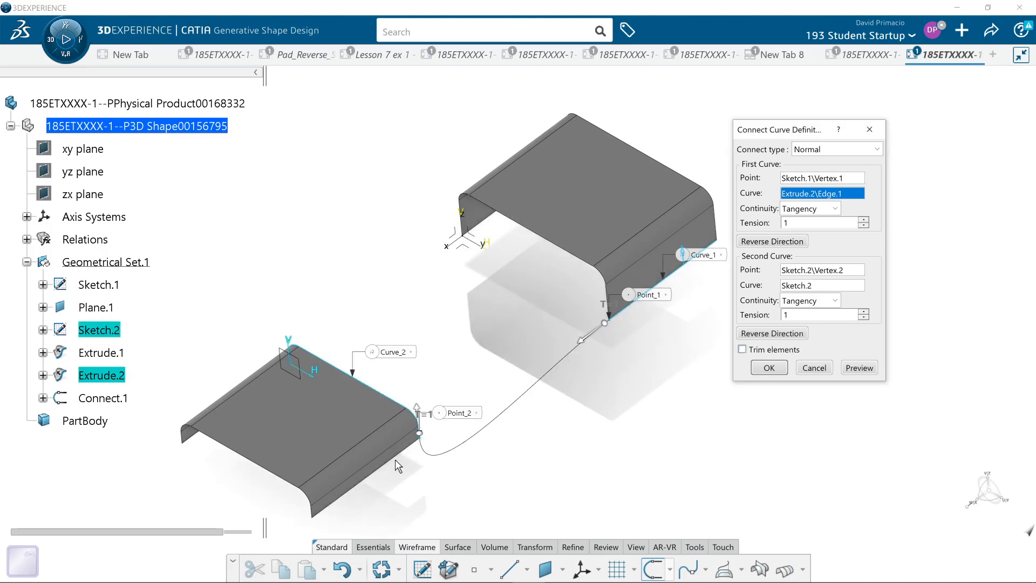
click(799, 287)
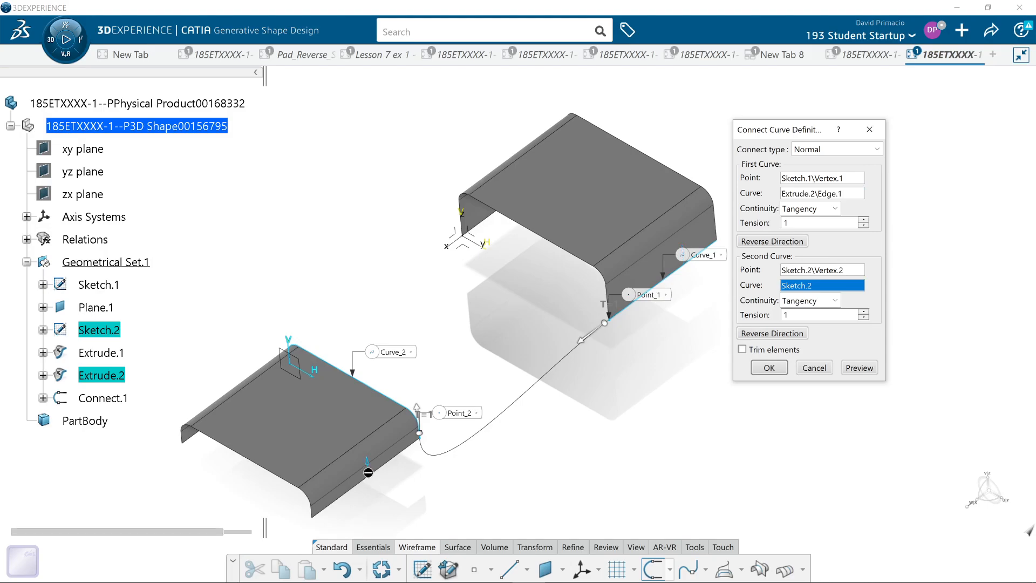
click(382, 478)
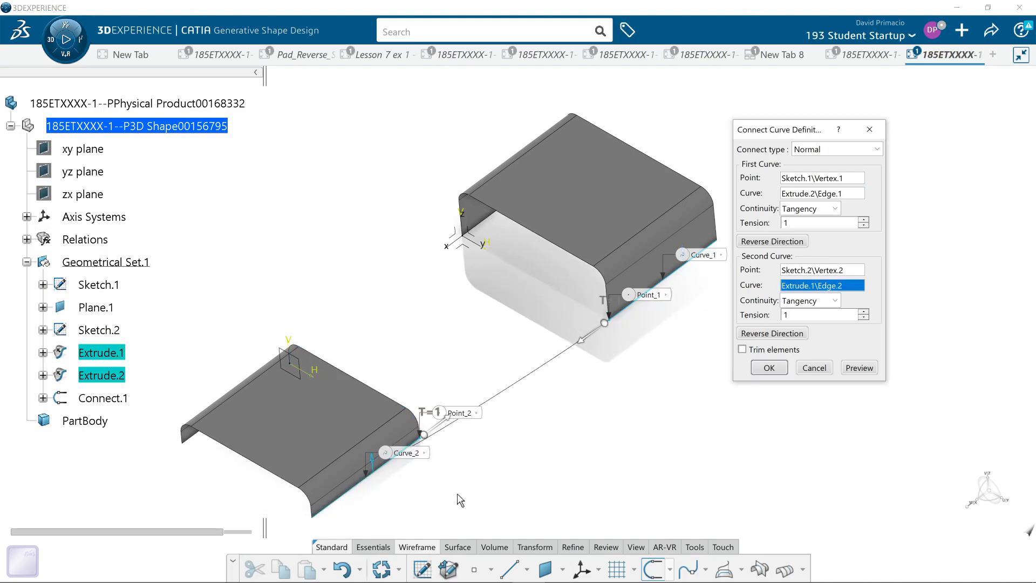
middle_drag(474, 426, 482, 449)
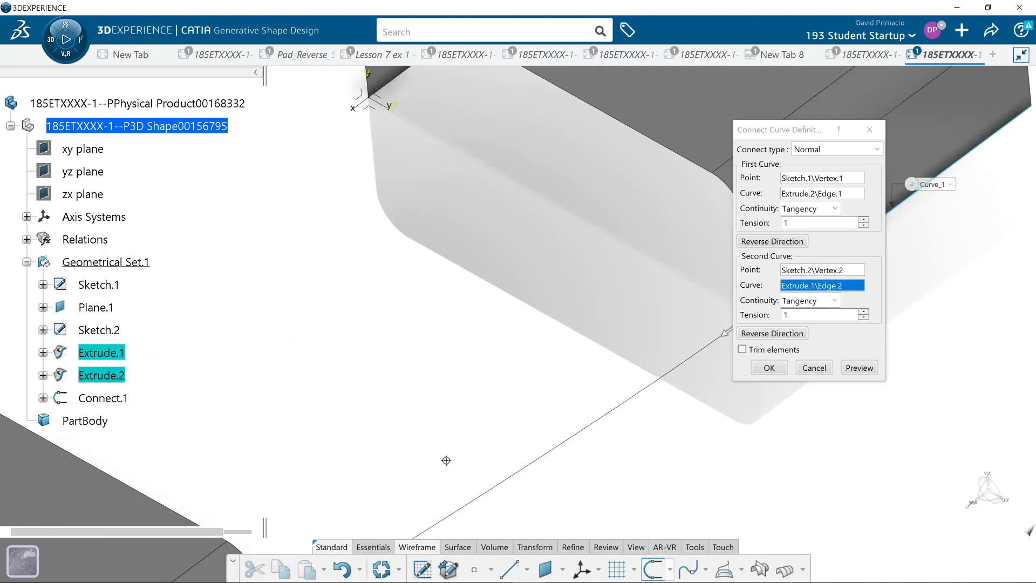
scroll(389, 348, down, 5)
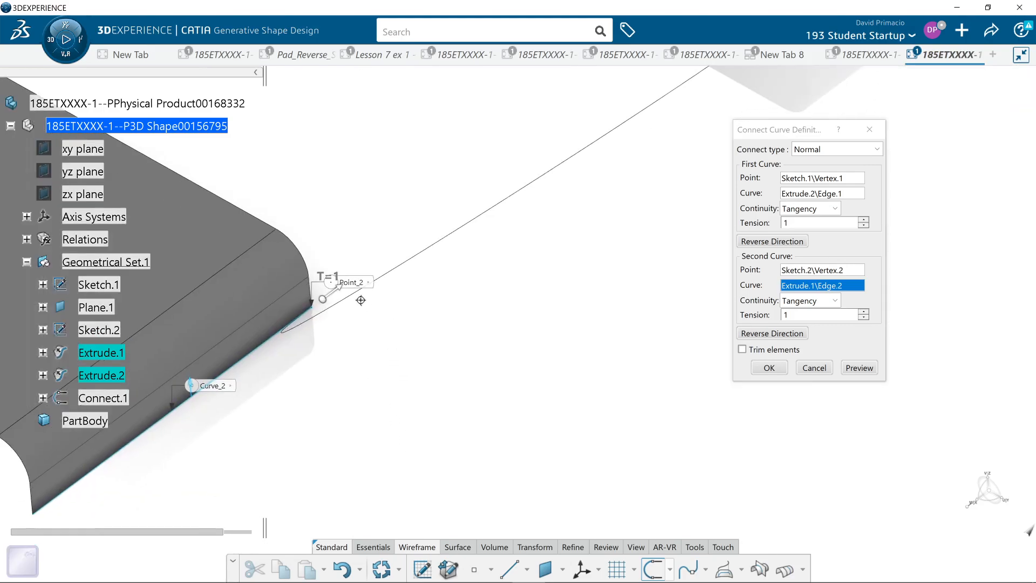
click(794, 334)
click(867, 371)
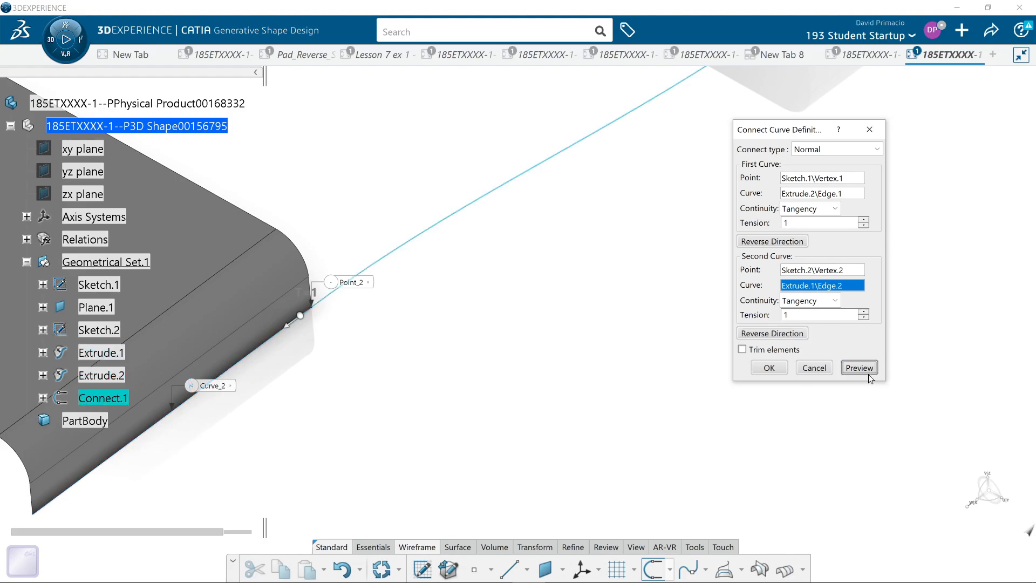
click(762, 370)
Start another Connect Curve from the origin, using Extrude.2's adjoining lower edge as first curve with its direction reversed.
middle_drag(513, 280, 452, 229)
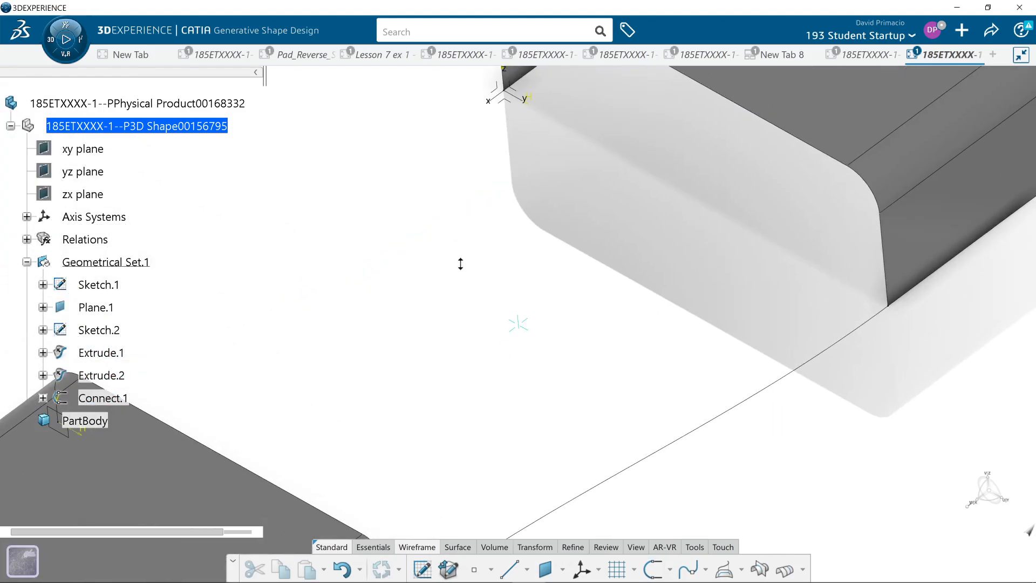
middle_drag(460, 276, 477, 238)
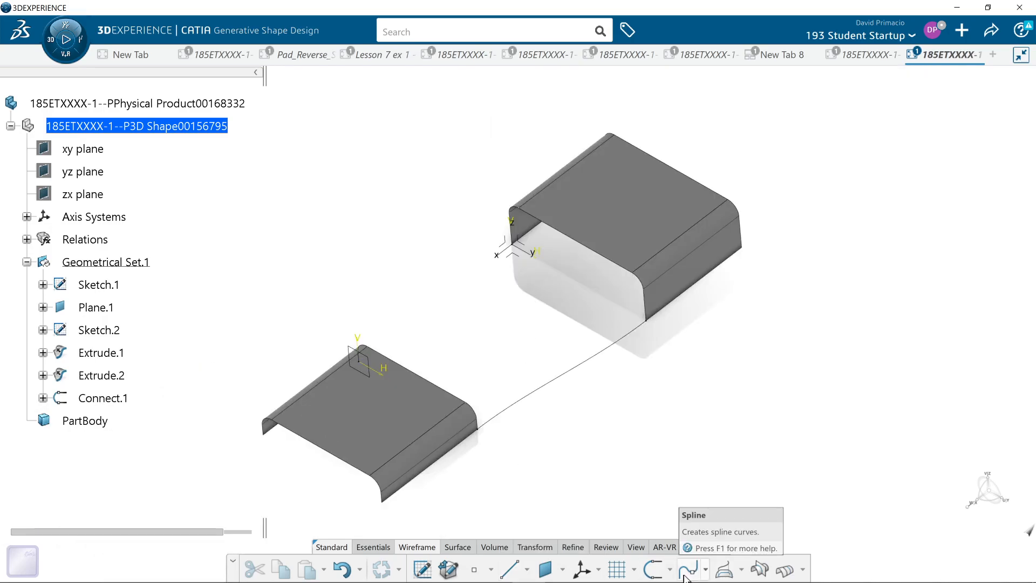
click(635, 570)
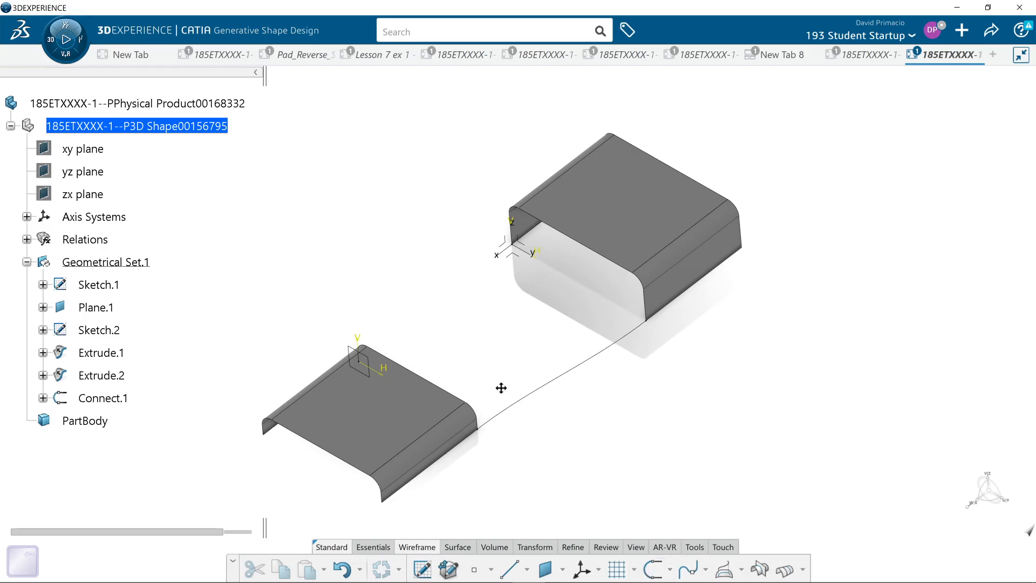
middle_drag(501, 386, 480, 455)
scroll(480, 458, up, 5)
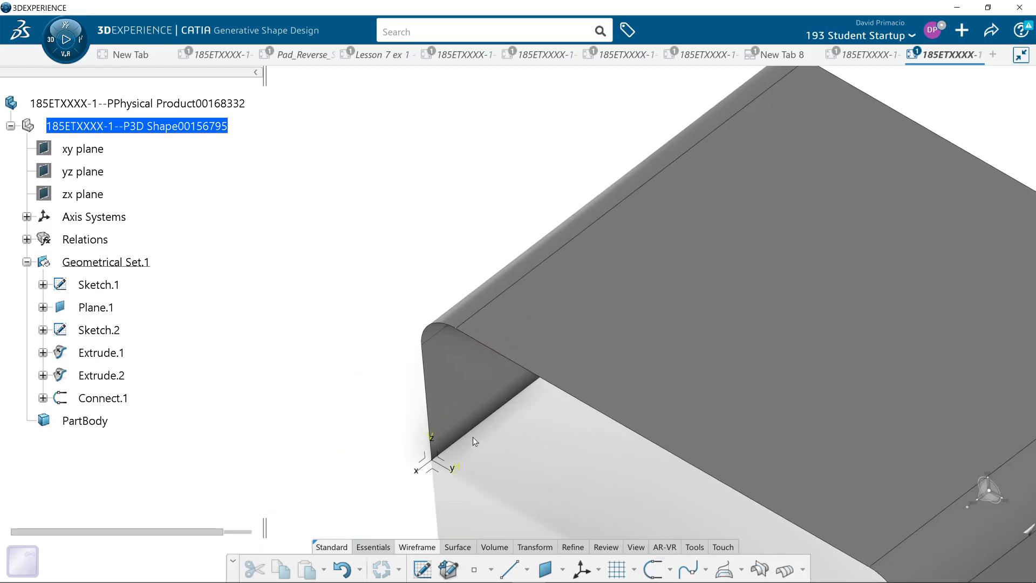
click(470, 445)
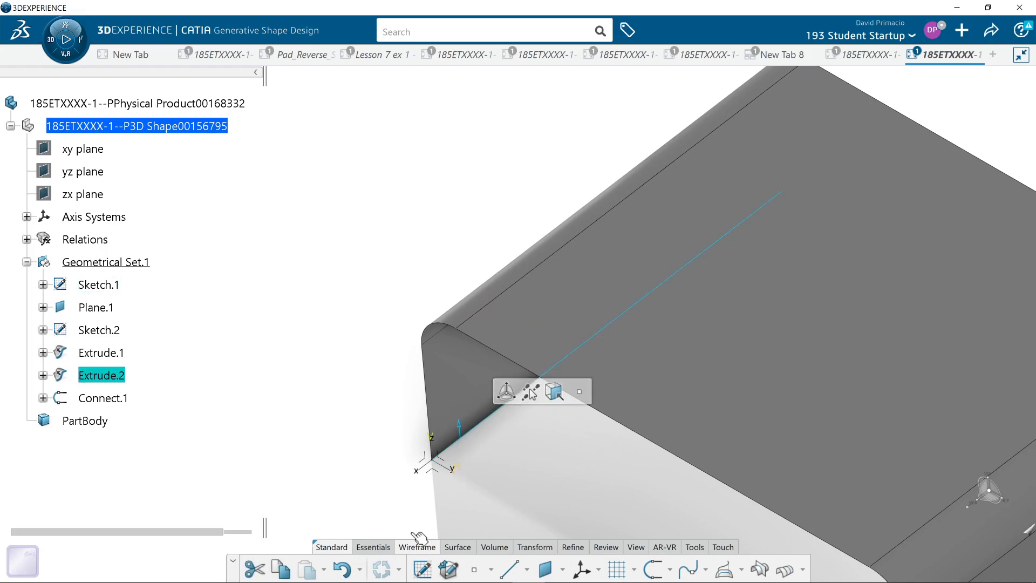
middle_drag(393, 520, 619, 225)
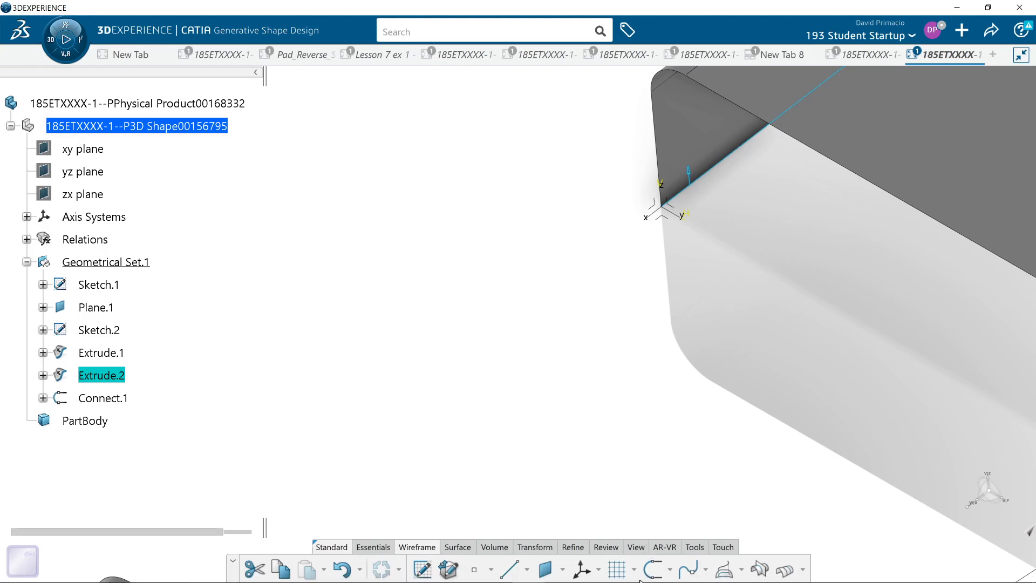
click(653, 569)
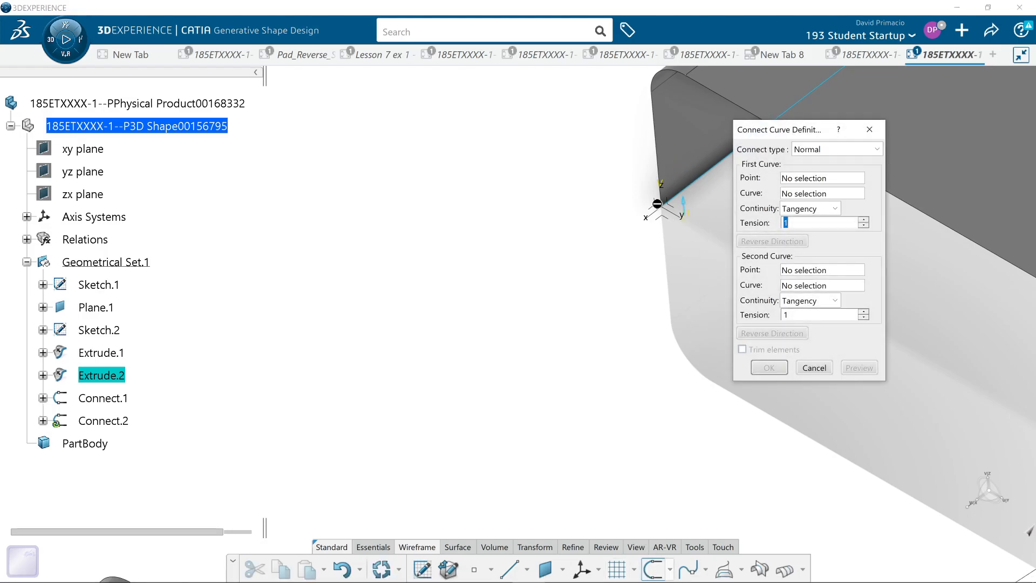
click(806, 182)
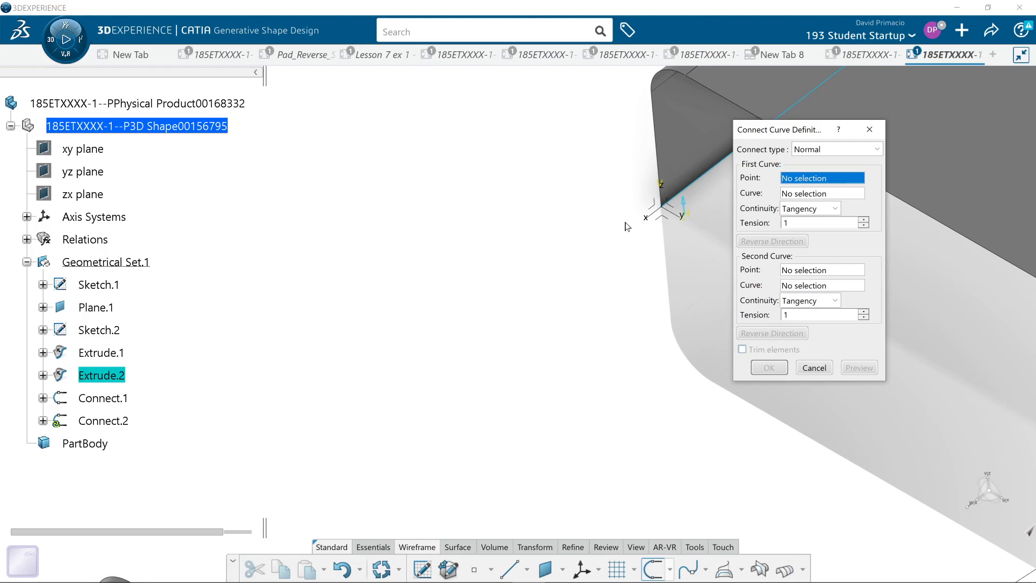
click(665, 205)
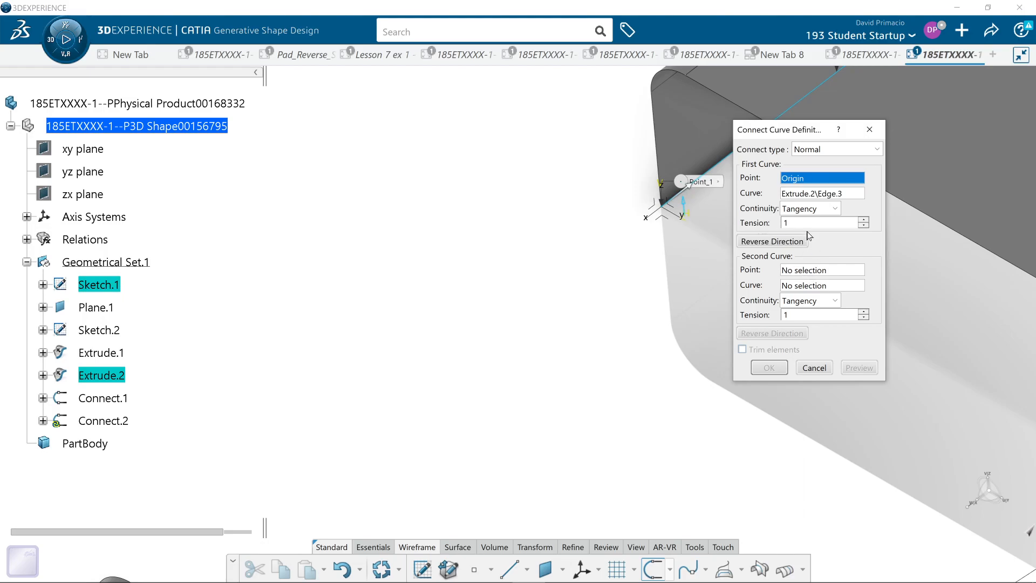
click(797, 243)
Complete the connect curve at Sketch.2's origin, using the adjoining lower edge of Extrude.1 as second curve.
middle_drag(518, 389, 522, 236)
middle_drag(478, 302, 380, 376)
middle_drag(487, 460, 346, 389)
click(356, 401)
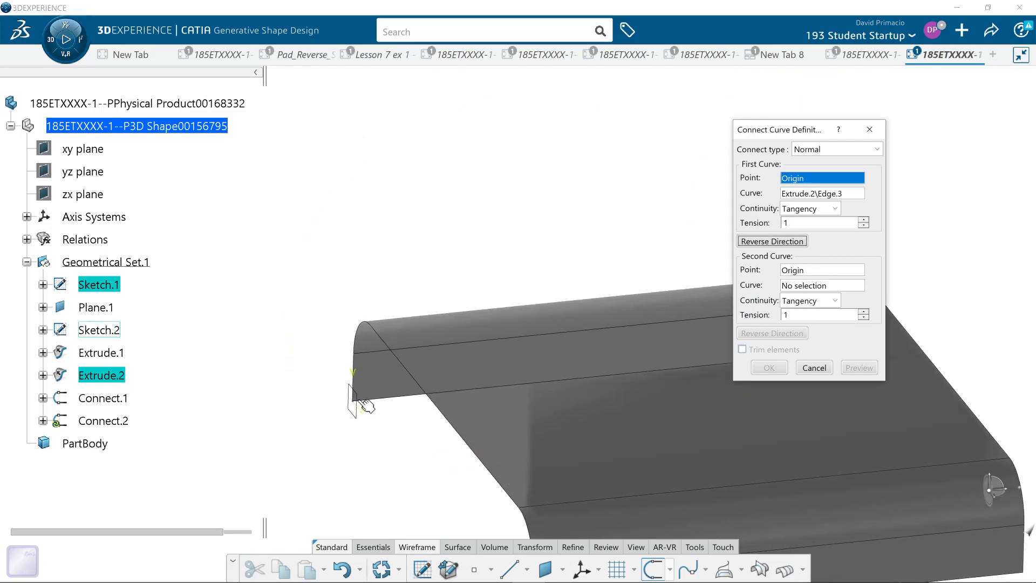
click(410, 395)
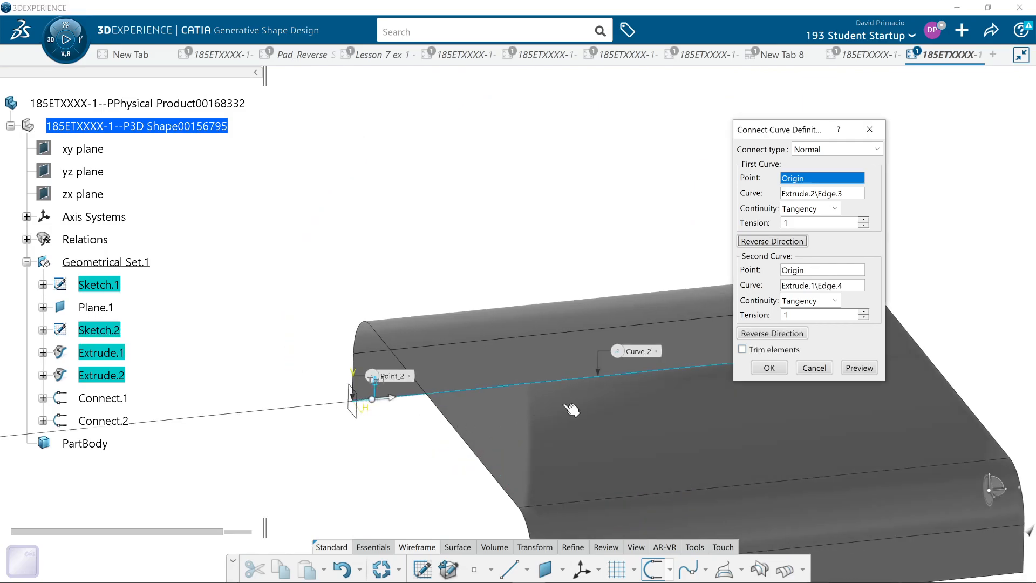
click(635, 546)
click(553, 567)
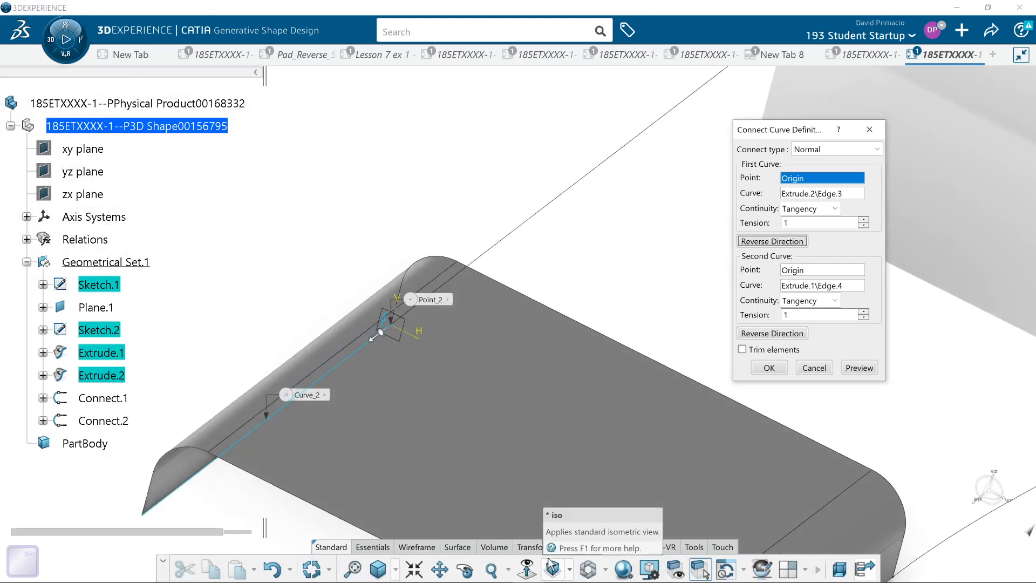
click(482, 388)
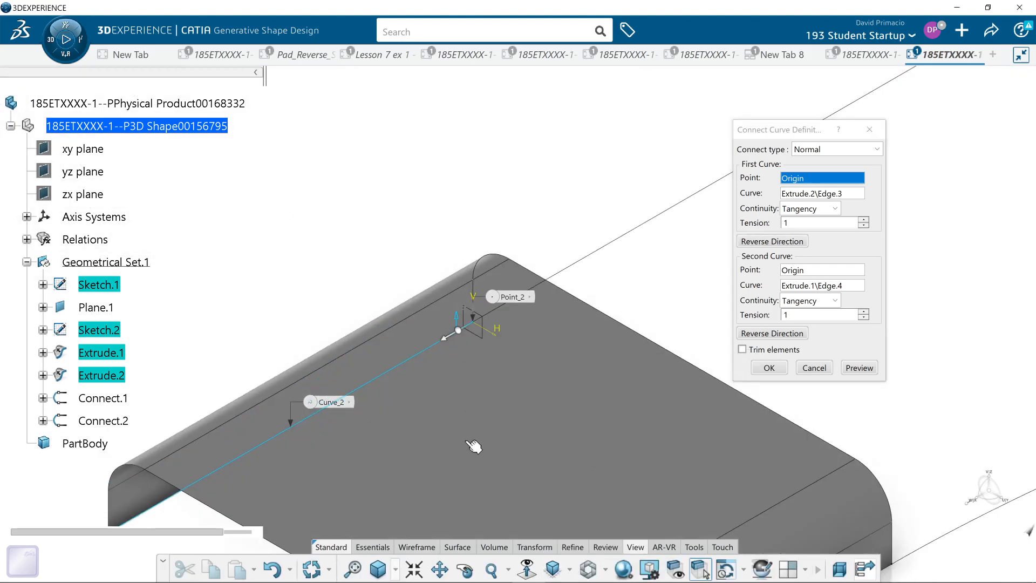
scroll(500, 259, down, 5)
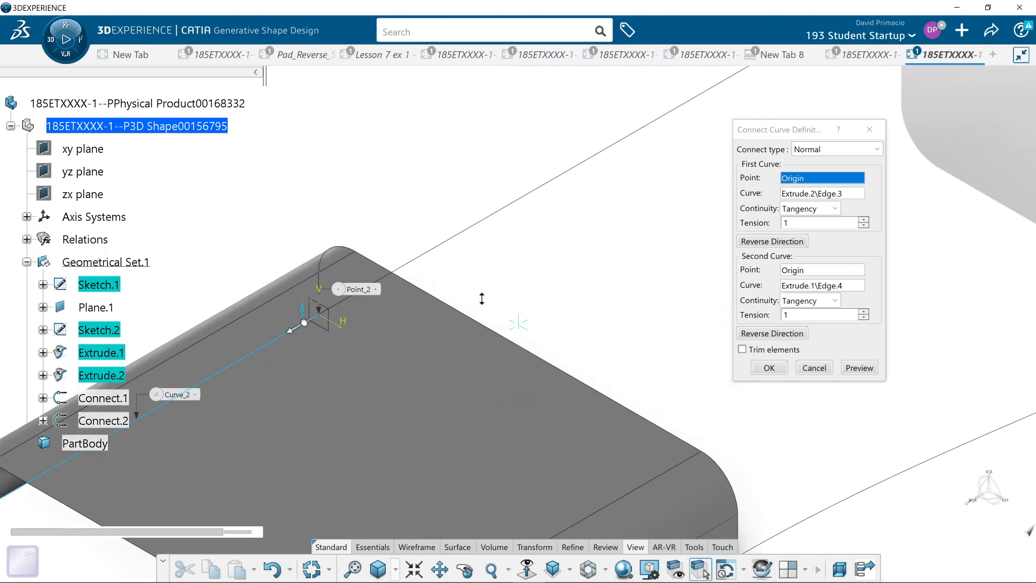
scroll(647, 320, up, 2)
middle_drag(648, 320, 530, 346)
click(768, 369)
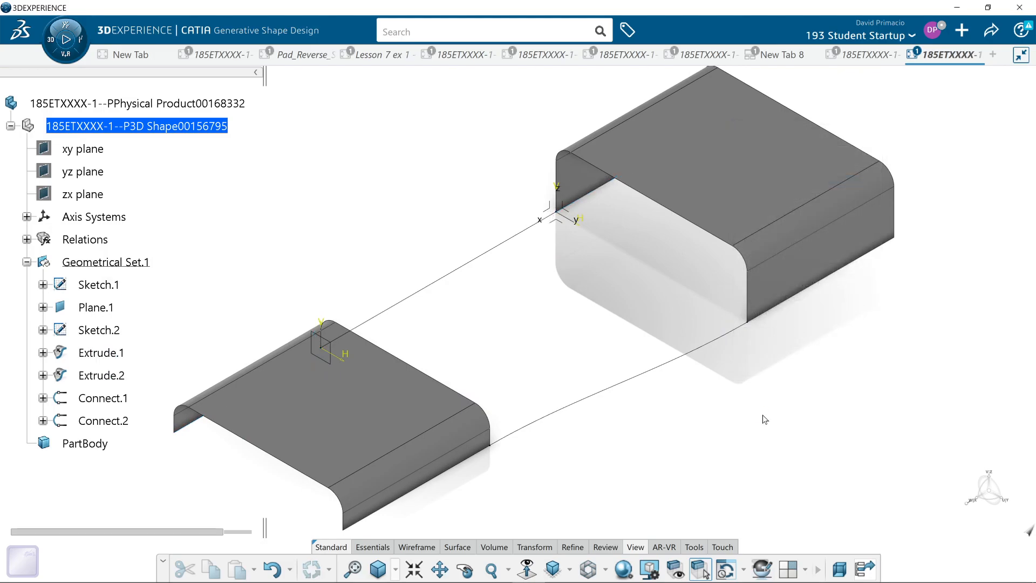
Preview a With reference surface sweep using Sketch.1 as profile, Connect.2 as guide curve and the xy plane as surface.
middle_drag(642, 435, 566, 389)
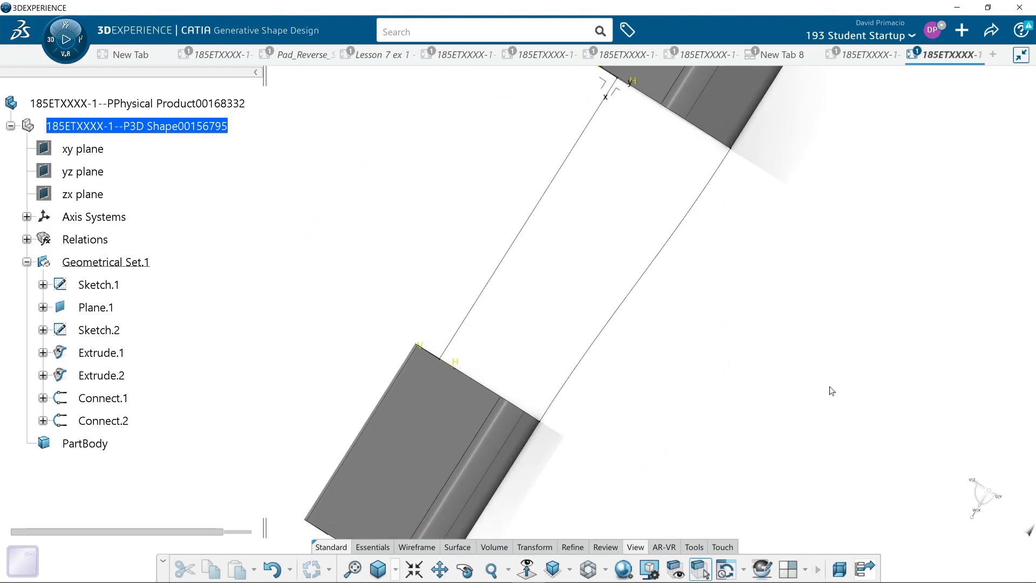
middle_drag(721, 210, 825, 352)
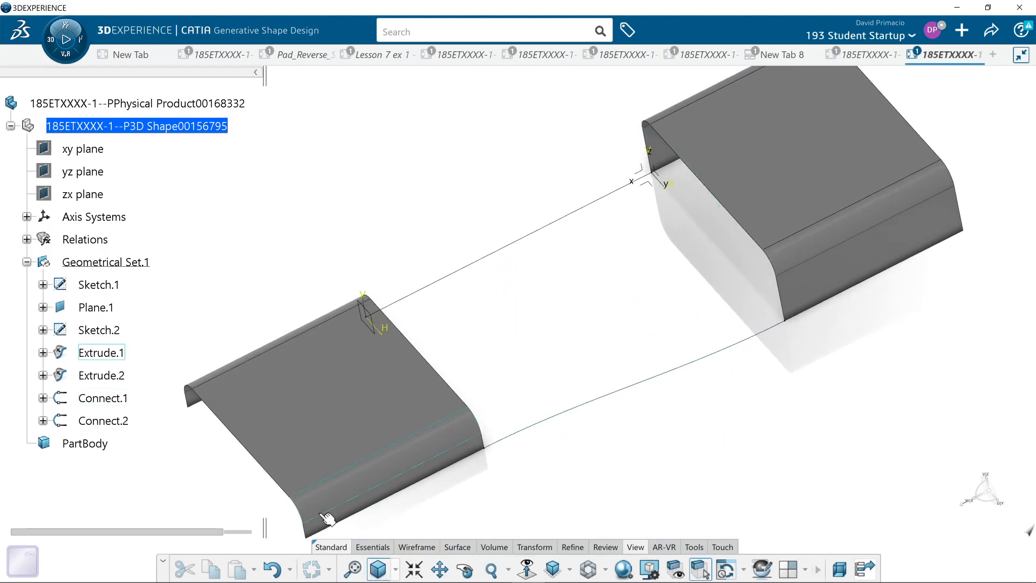
click(457, 547)
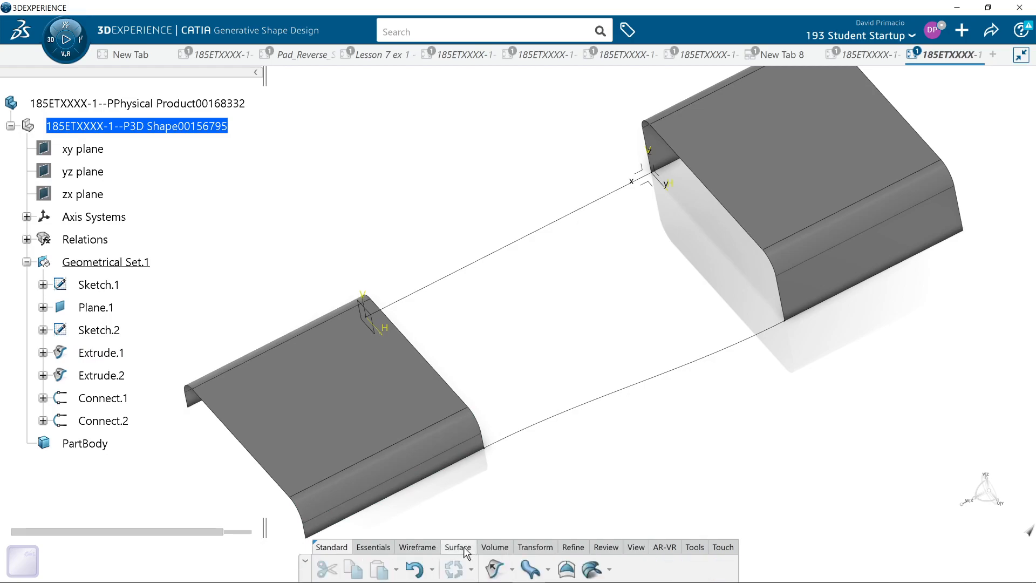
click(543, 567)
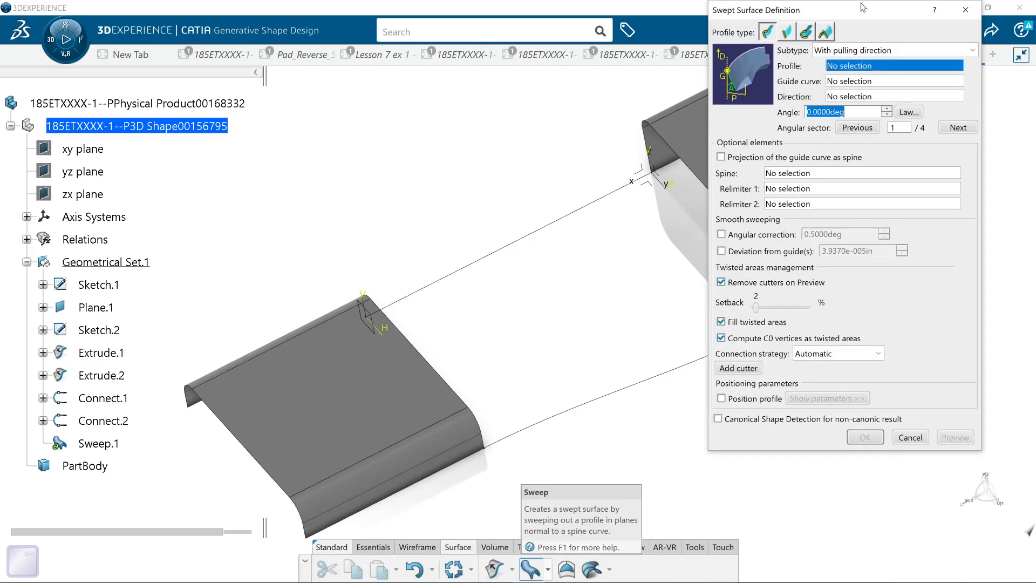
click(854, 51)
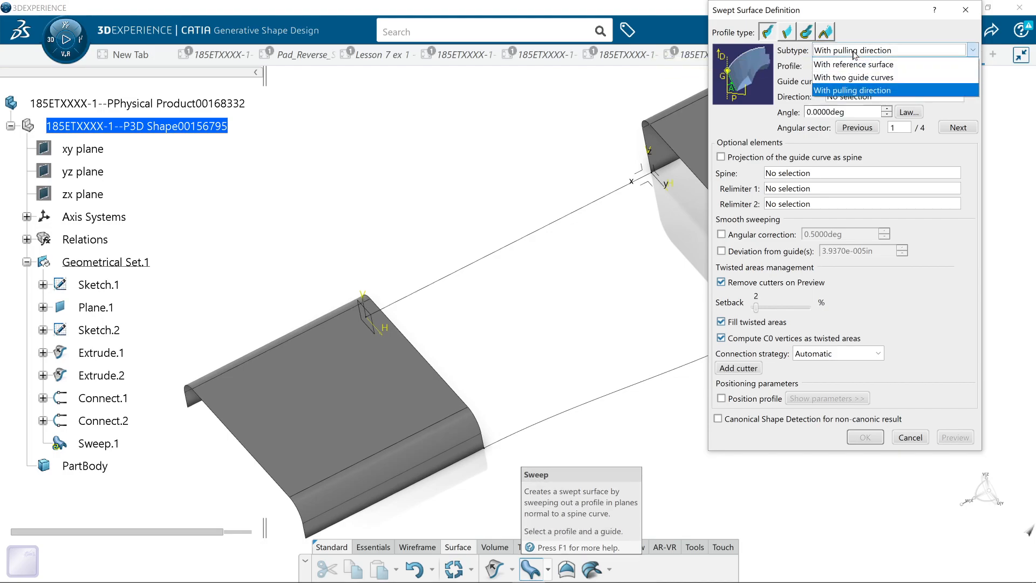
click(851, 66)
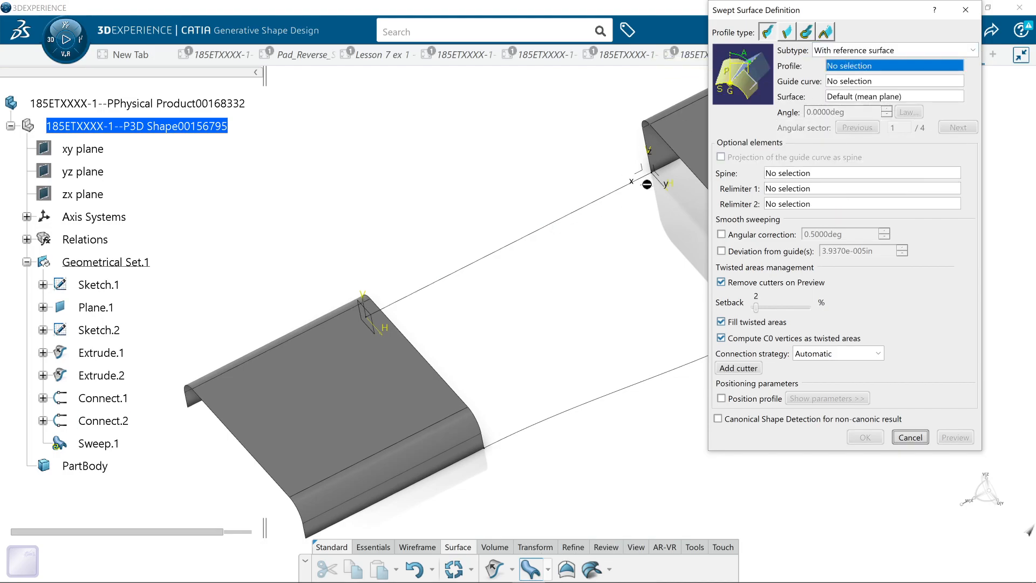
click(653, 145)
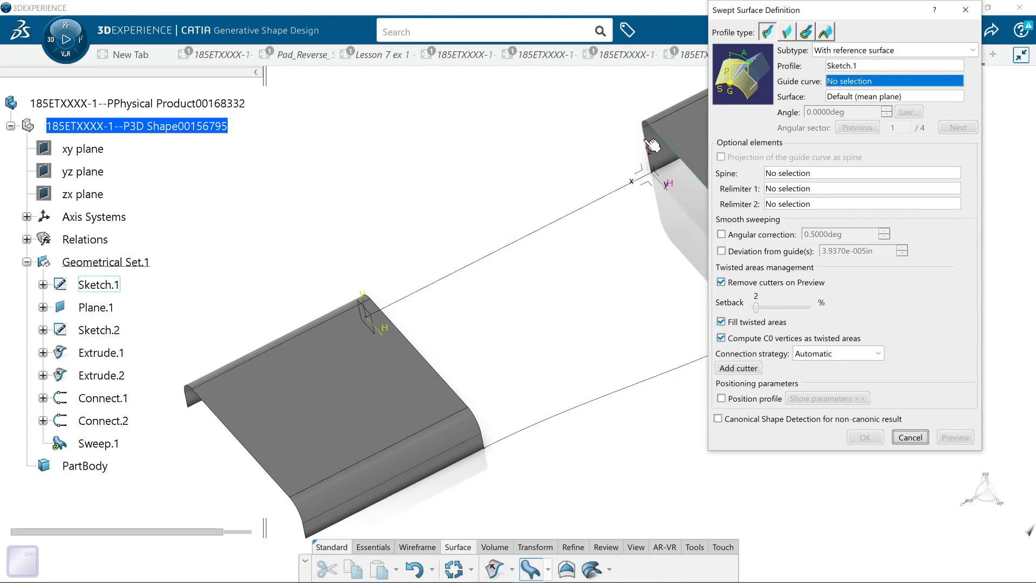
mouse_move(542, 282)
middle_down()
mouse_move(518, 307)
mouse_move(463, 296)
middle_up()
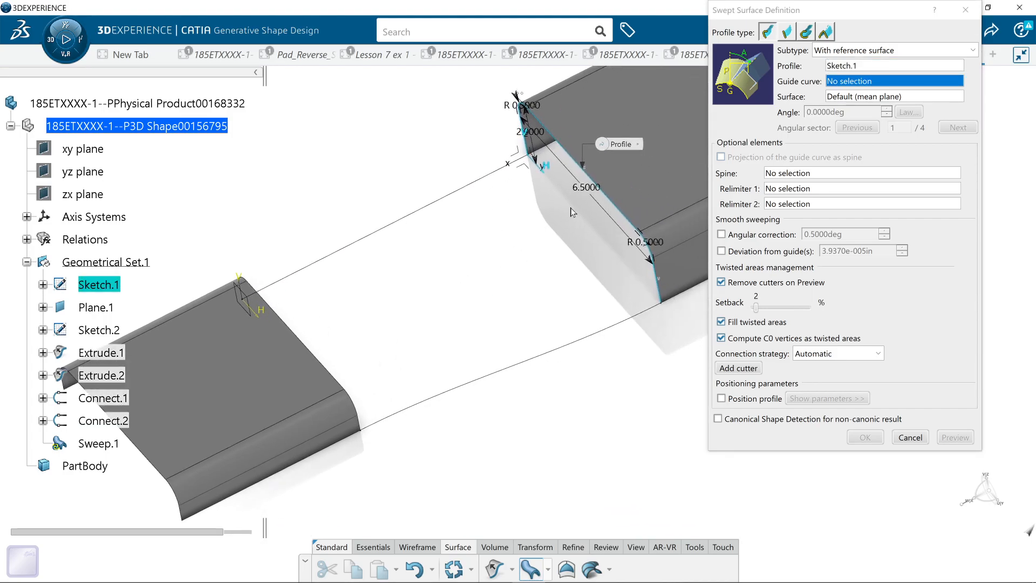
click(462, 187)
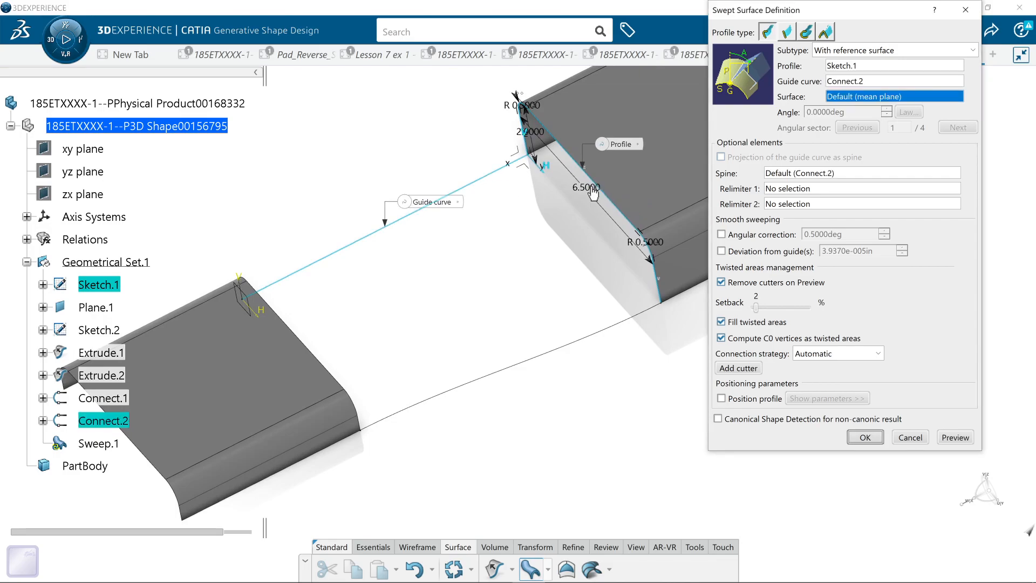
click(86, 150)
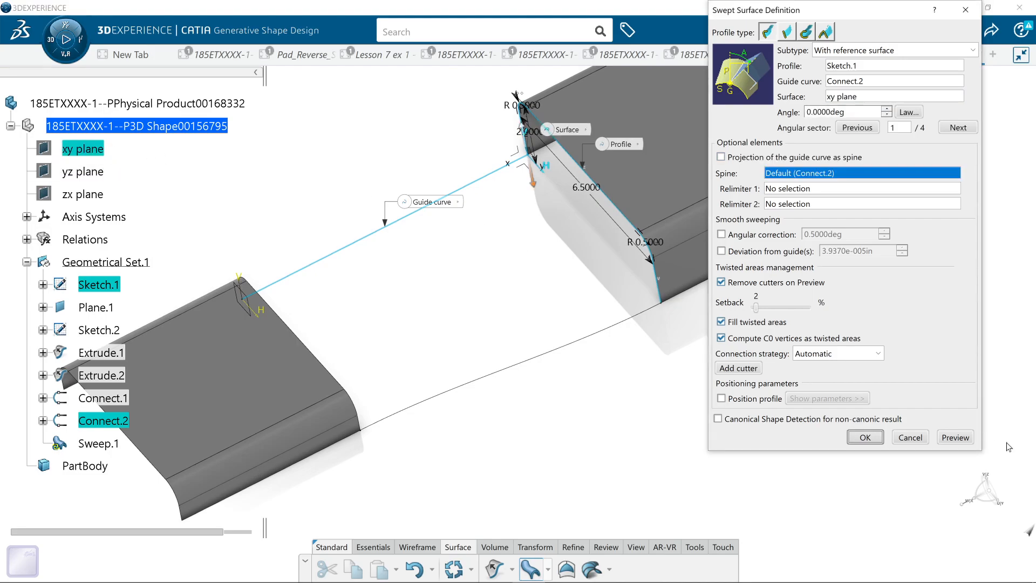
click(953, 438)
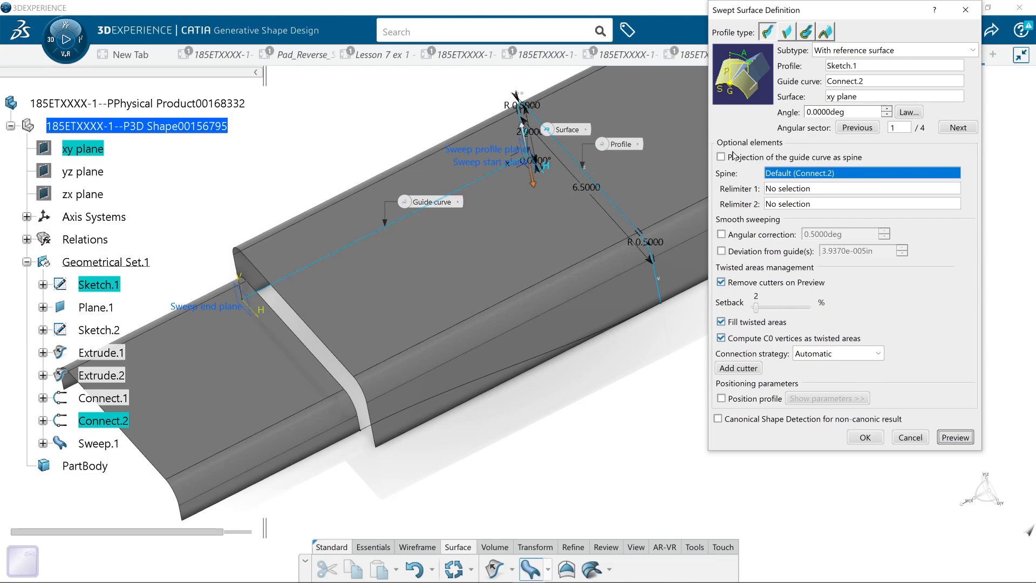
Change the sweep subtype to With two guide curves and use Connect.1 as guide curve 2.
click(974, 49)
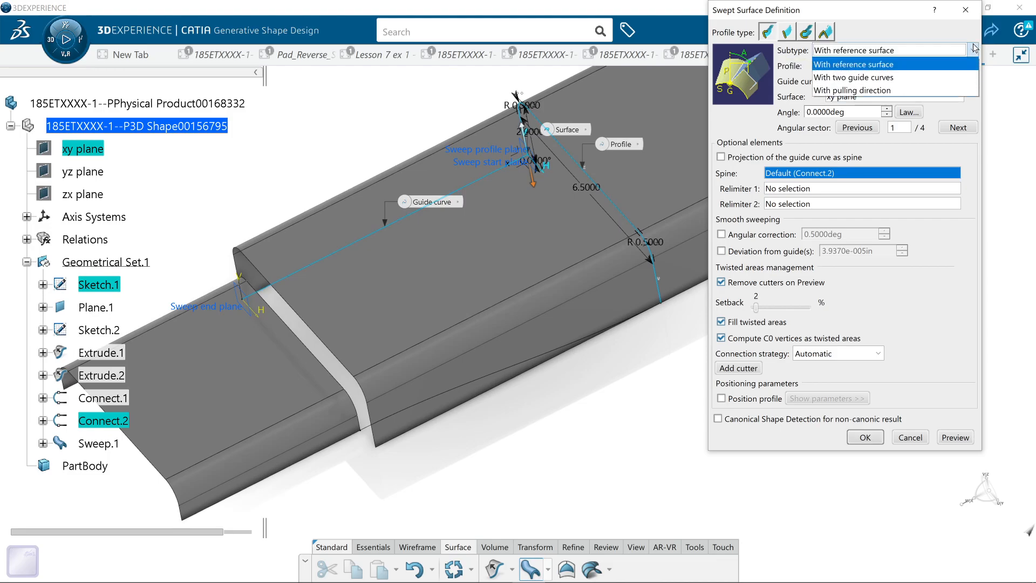
click(907, 80)
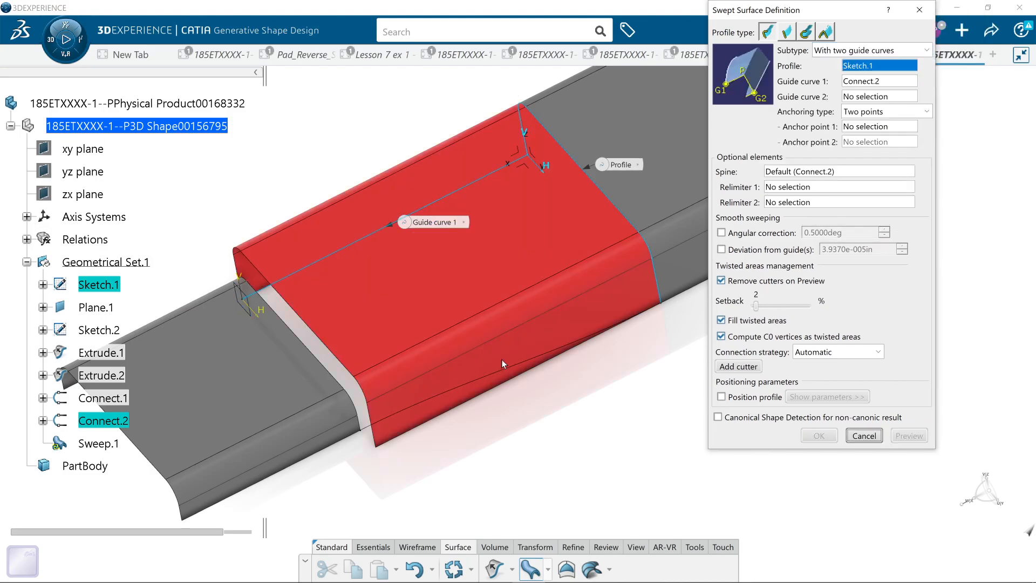
click(866, 96)
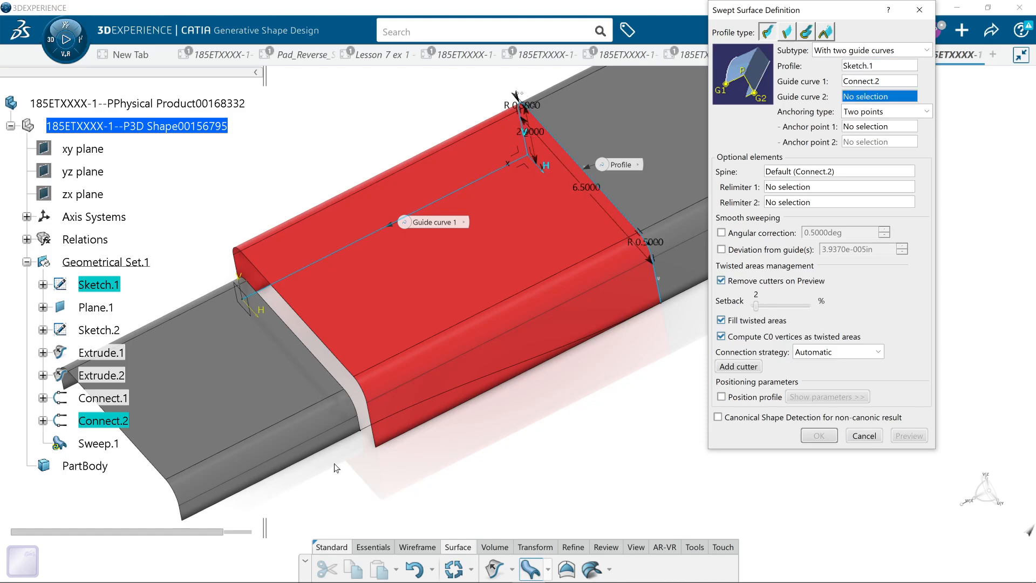
click(367, 429)
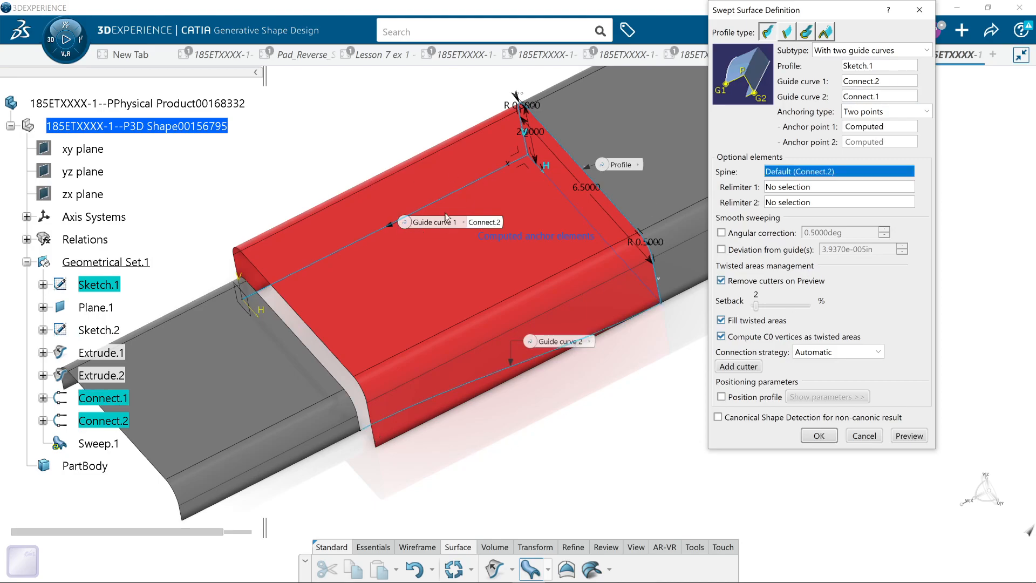
Anchor the two-guide sweep at the origin and Sketch.1's opposite lower end vertex, preview it from several angles, and create the surface.
click(864, 127)
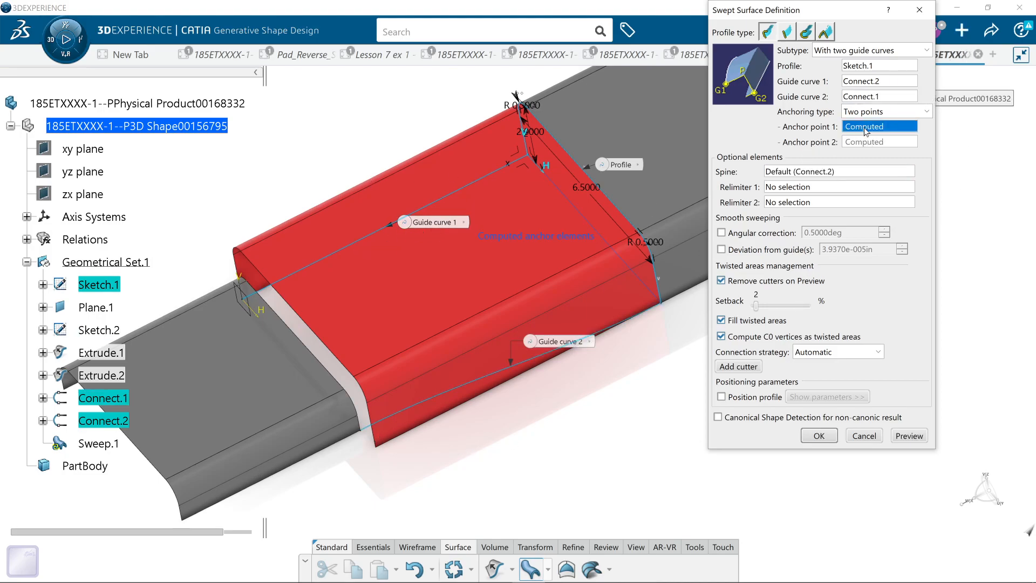
click(530, 154)
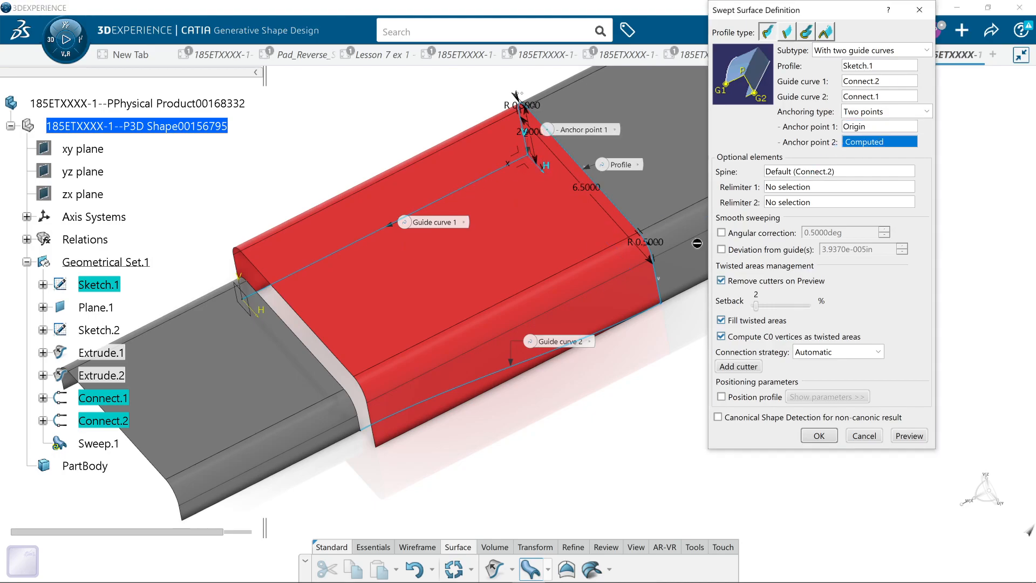
click(668, 303)
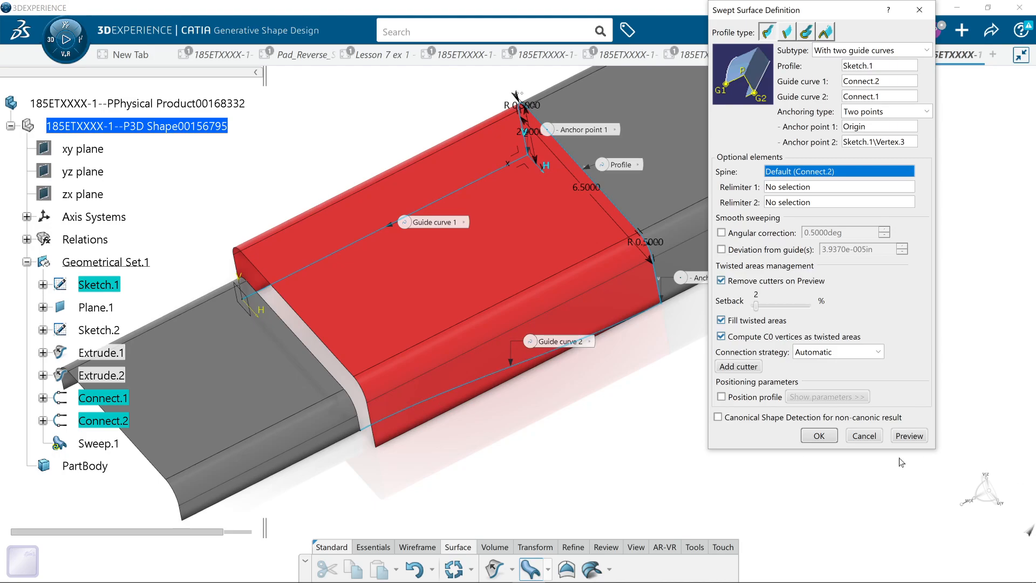
click(910, 438)
middle_drag(350, 399, 396, 184)
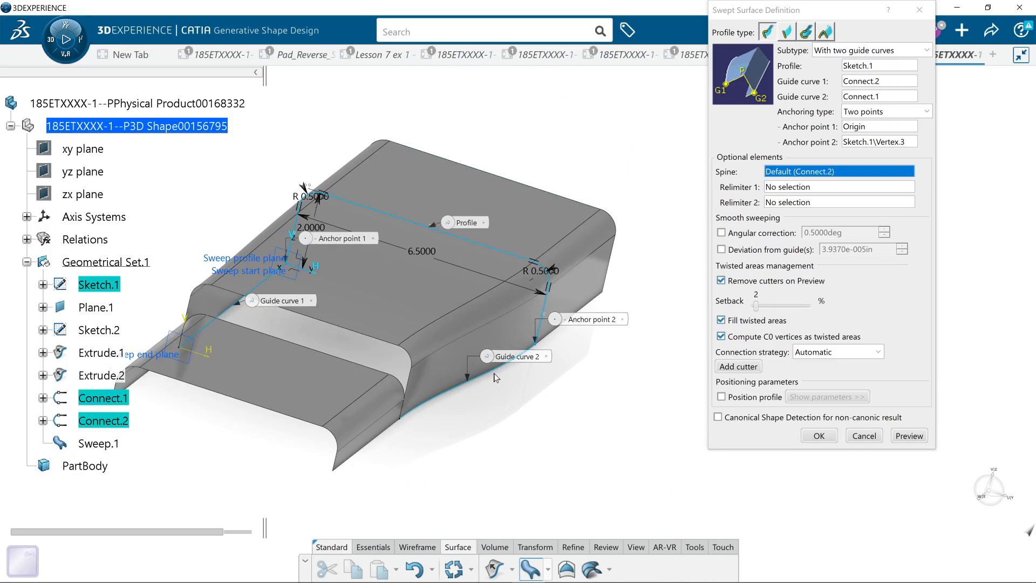
middle_drag(357, 397, 513, 356)
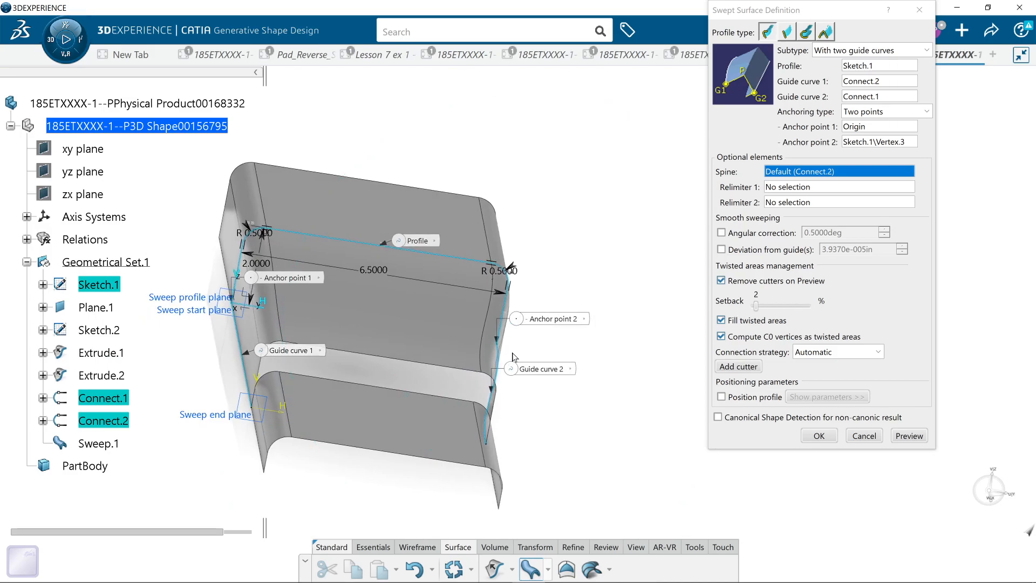
middle_drag(449, 354, 456, 388)
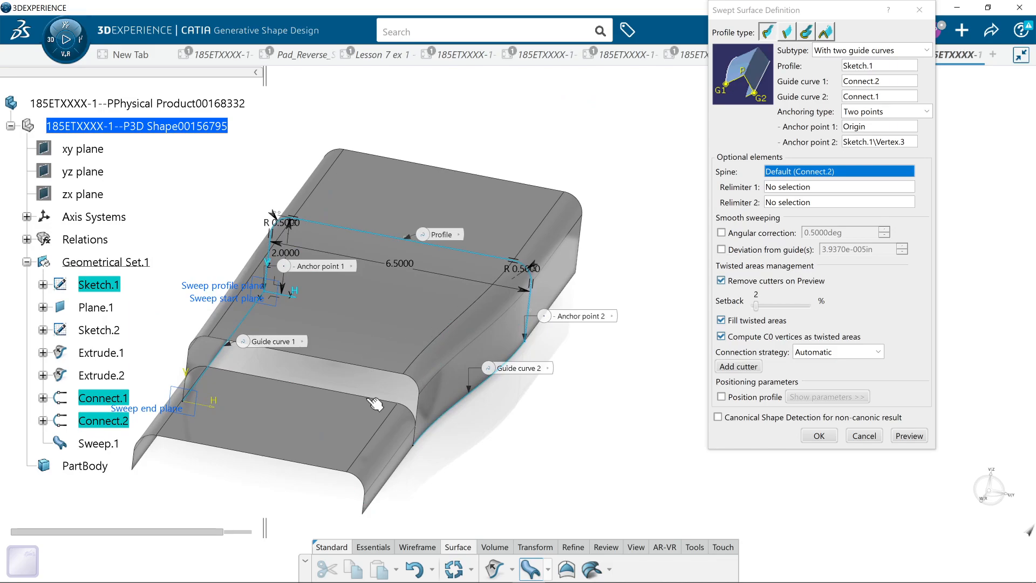
middle_drag(338, 440, 534, 492)
middle_drag(503, 439, 508, 194)
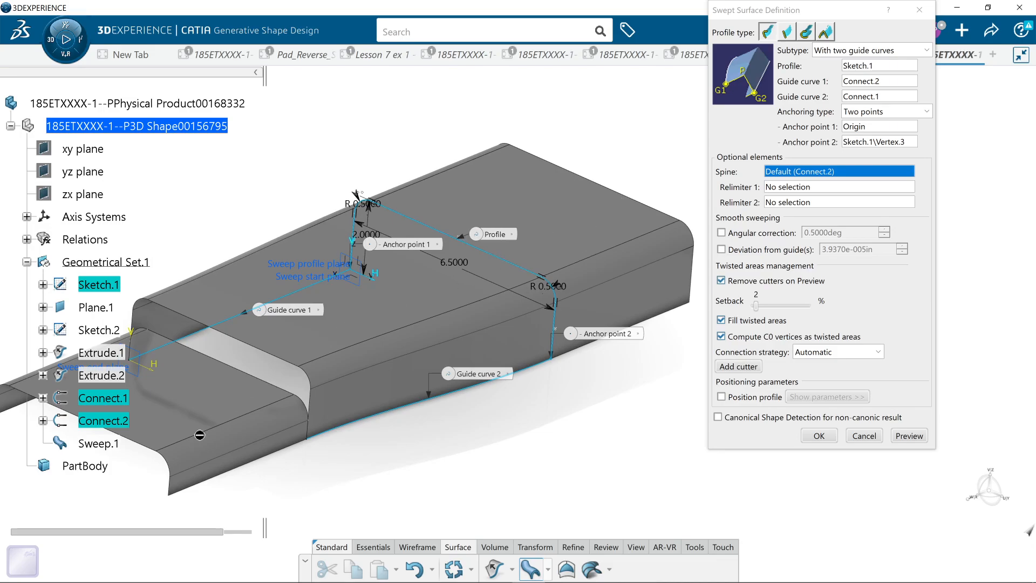
click(819, 436)
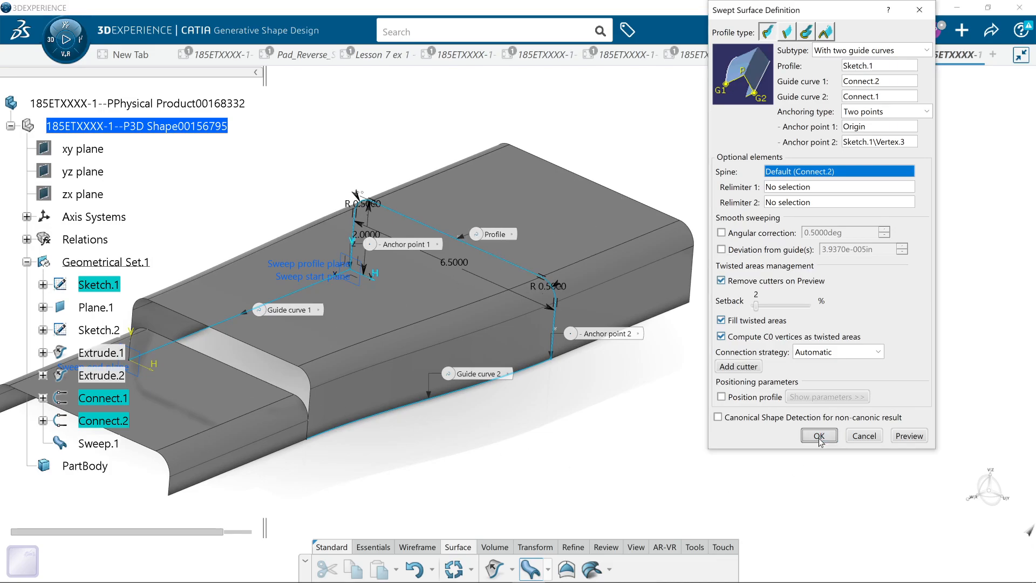
Hide the swept surface bridging the two extrusions.
middle_drag(561, 499, 528, 458)
right_click(497, 392)
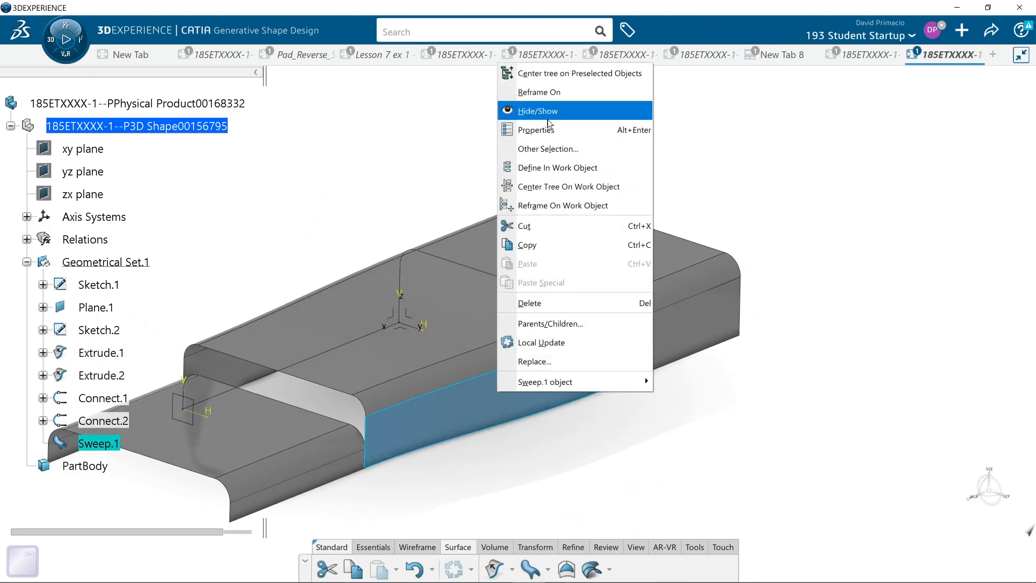
click(547, 119)
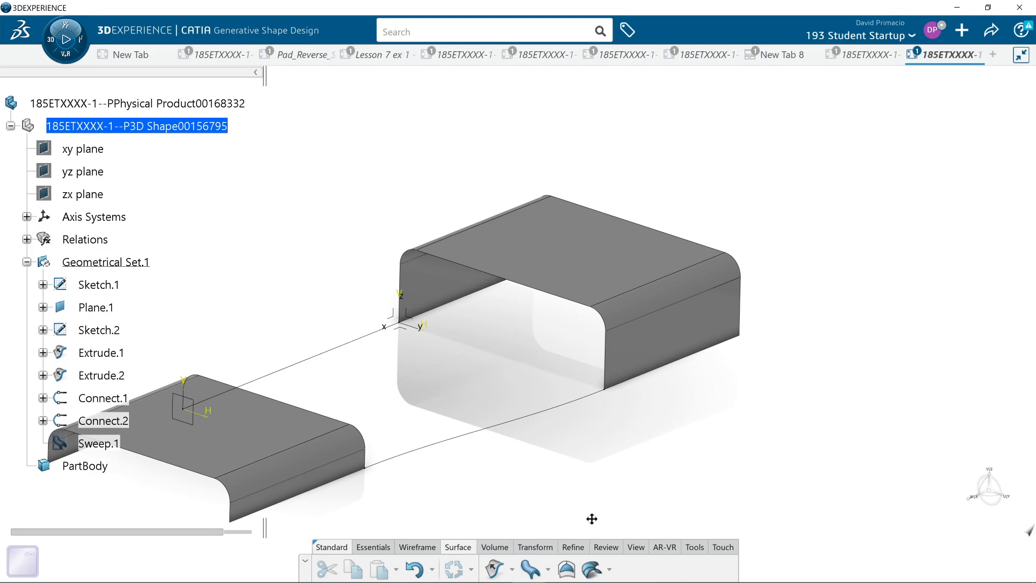
Start a Multi-sections Surface with Sketch.1 as the first section and Extrude.2 as its support.
click(572, 570)
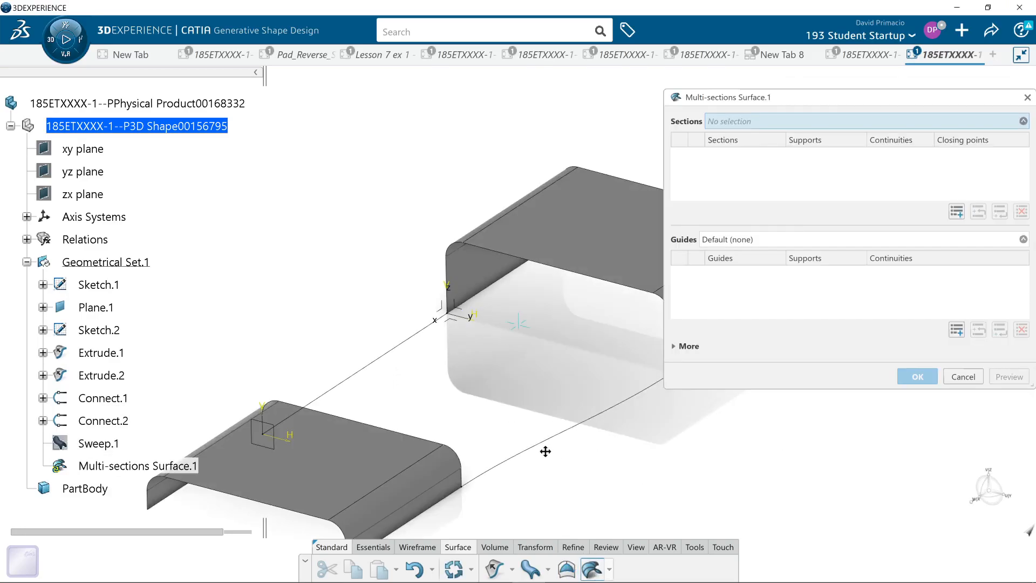
middle_drag(418, 298, 368, 251)
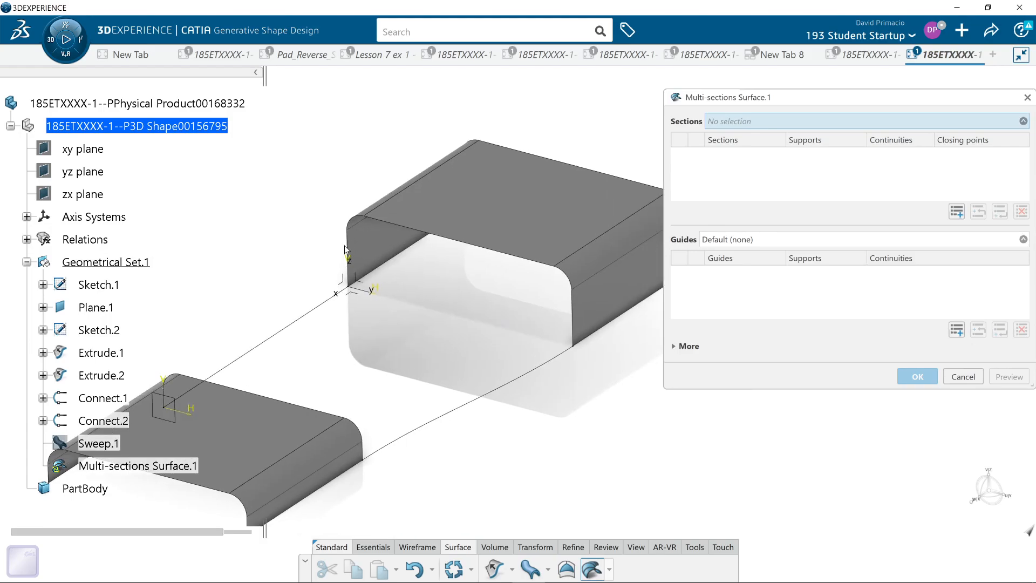
click(351, 246)
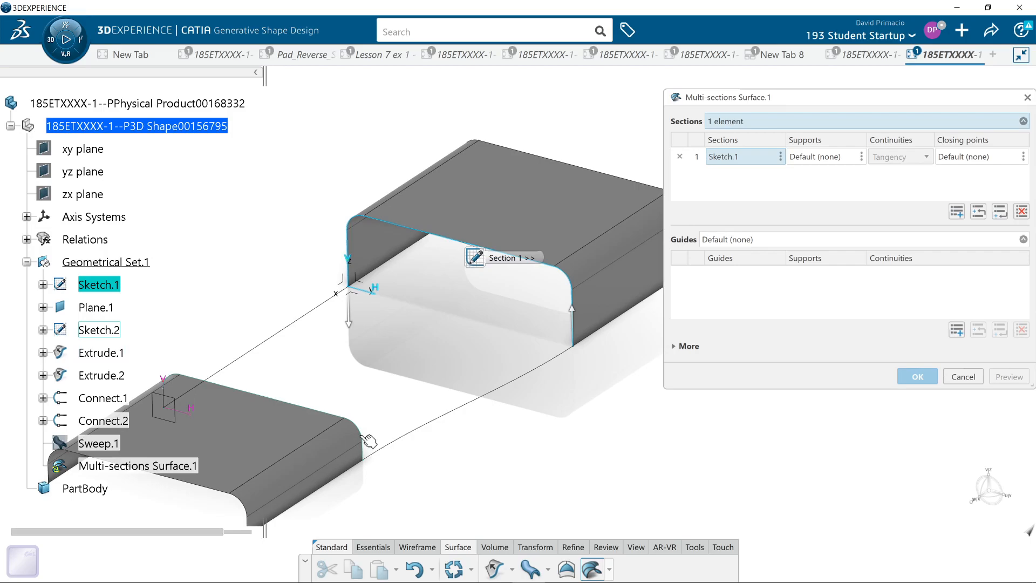
click(520, 170)
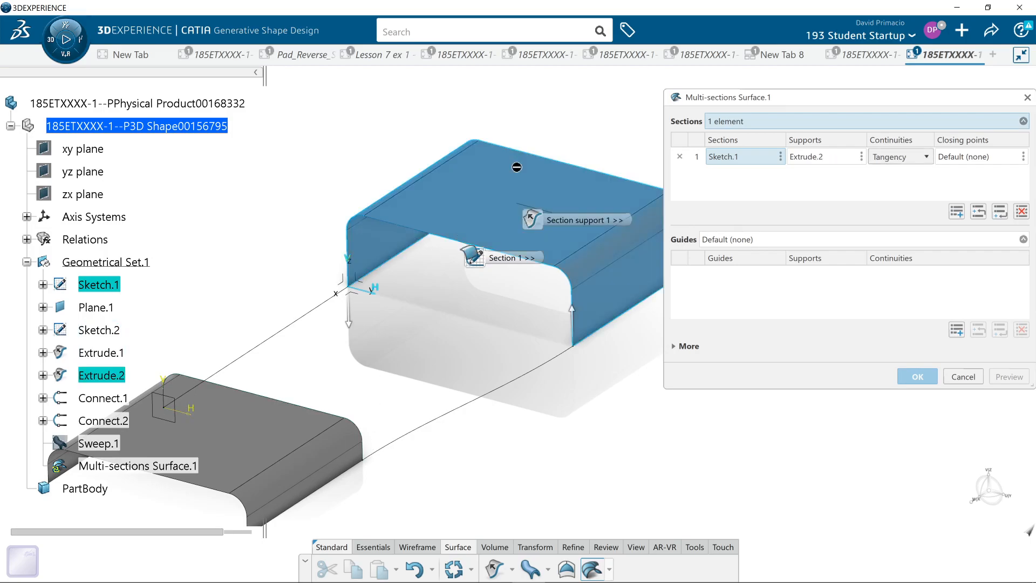
Add Sketch.2 as the second section, supported by Extrude.1 with Tangency continuity, and preview the multi-sections surface.
click(369, 436)
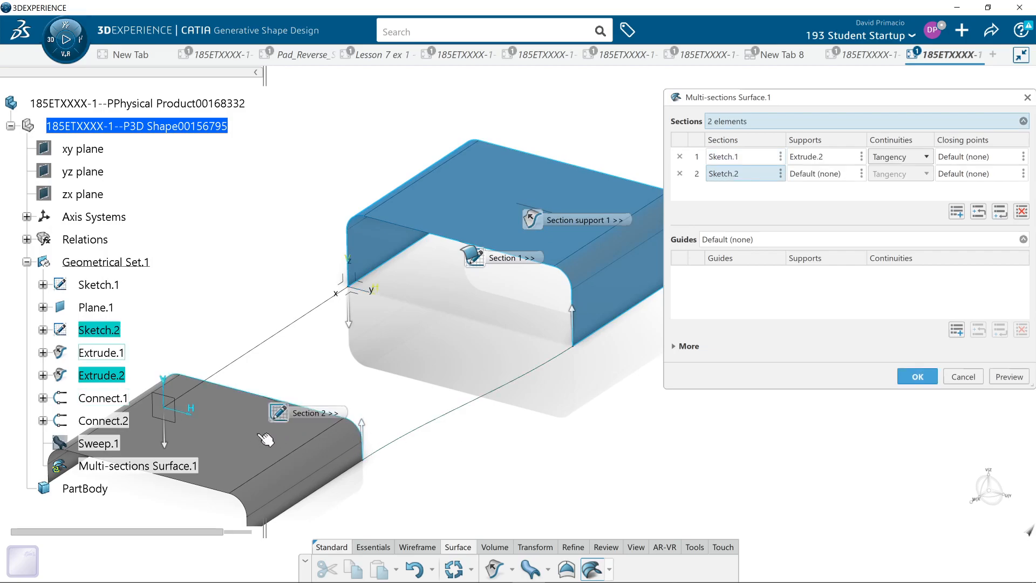
click(244, 439)
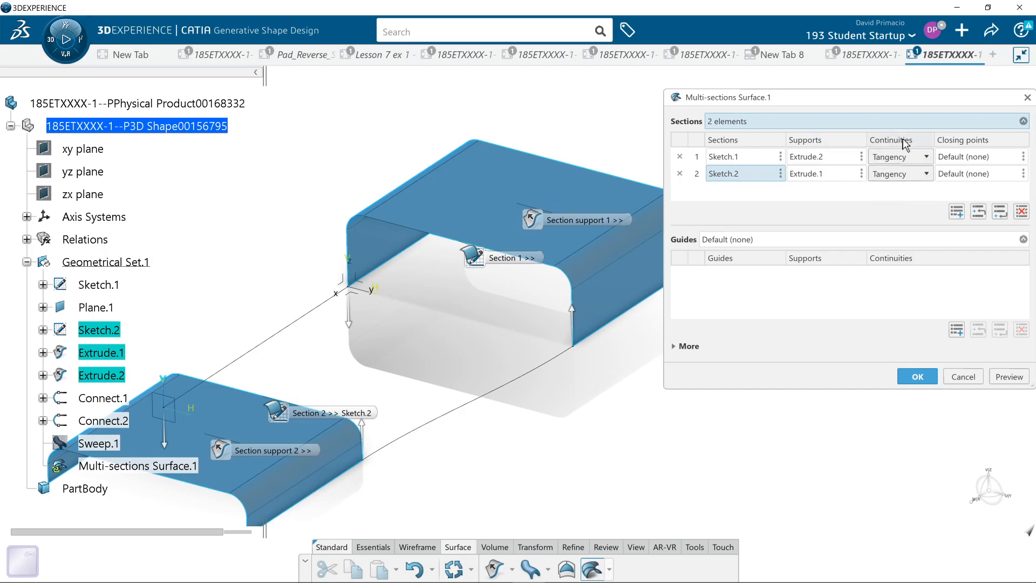
click(926, 174)
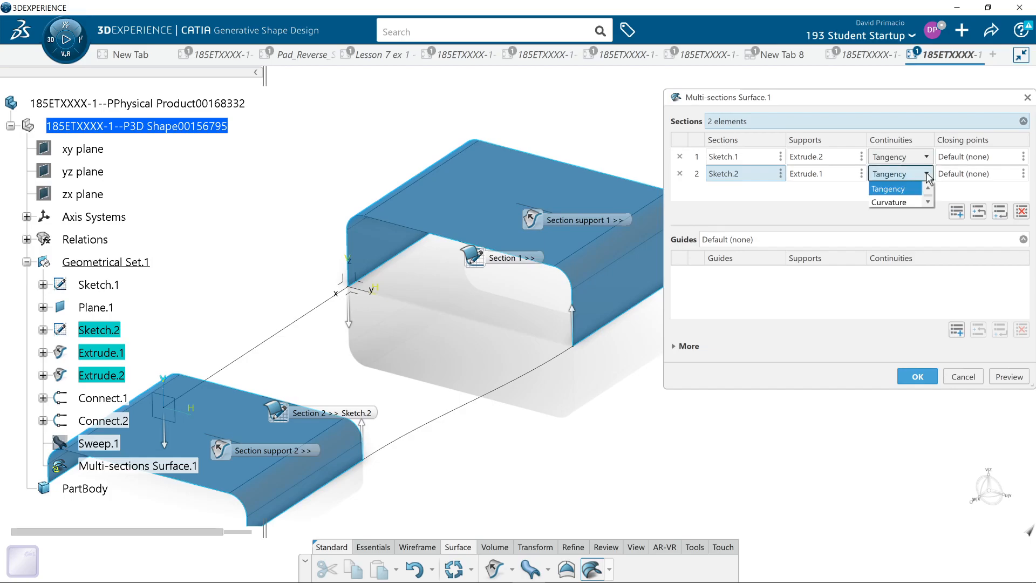
click(817, 198)
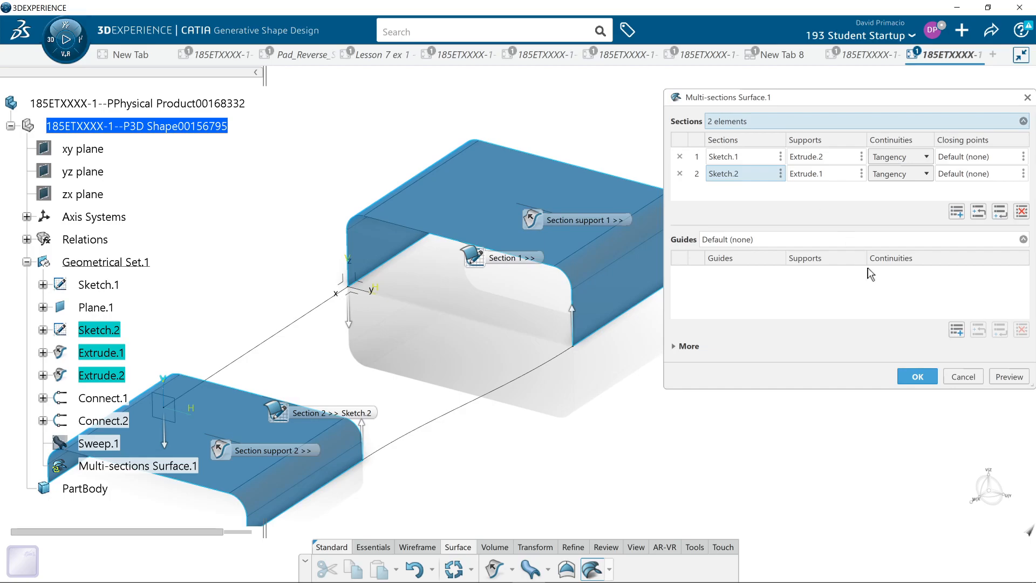
click(1008, 378)
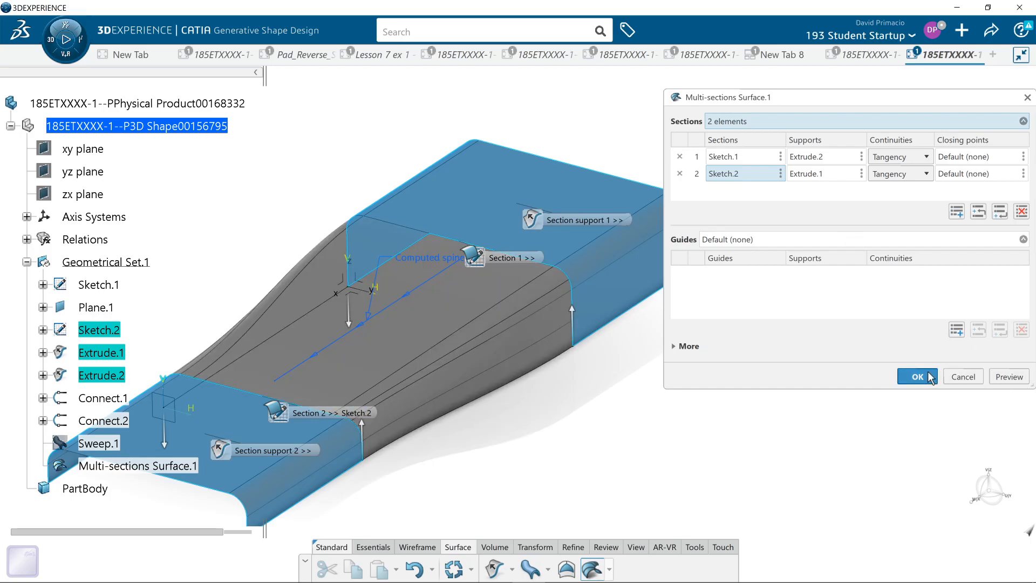
middle_drag(548, 448, 534, 313)
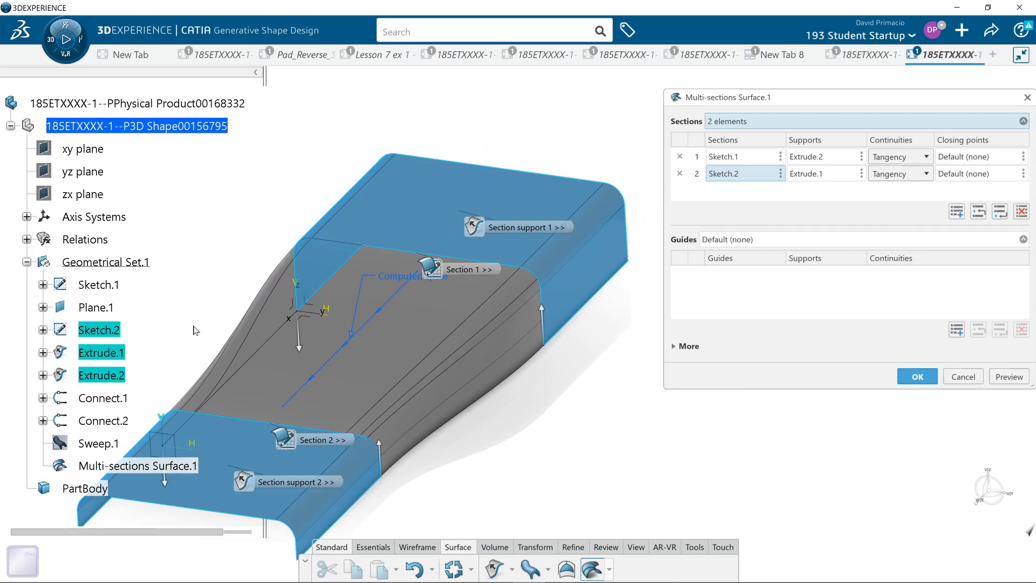
middle_drag(607, 440, 595, 447)
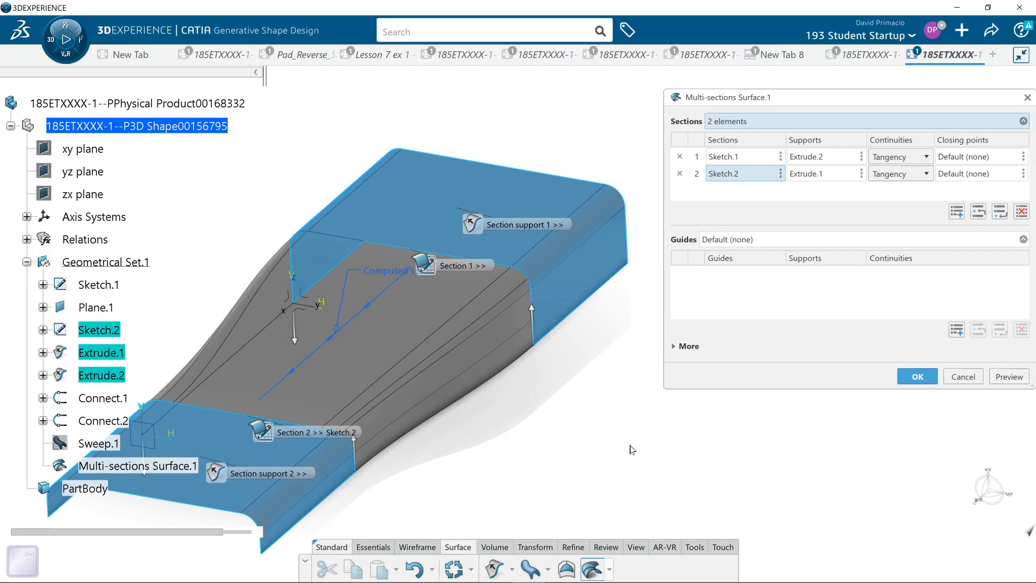
Activate guide selection for the multi-sections surface and set the sections coupling type to Vertices.
click(910, 239)
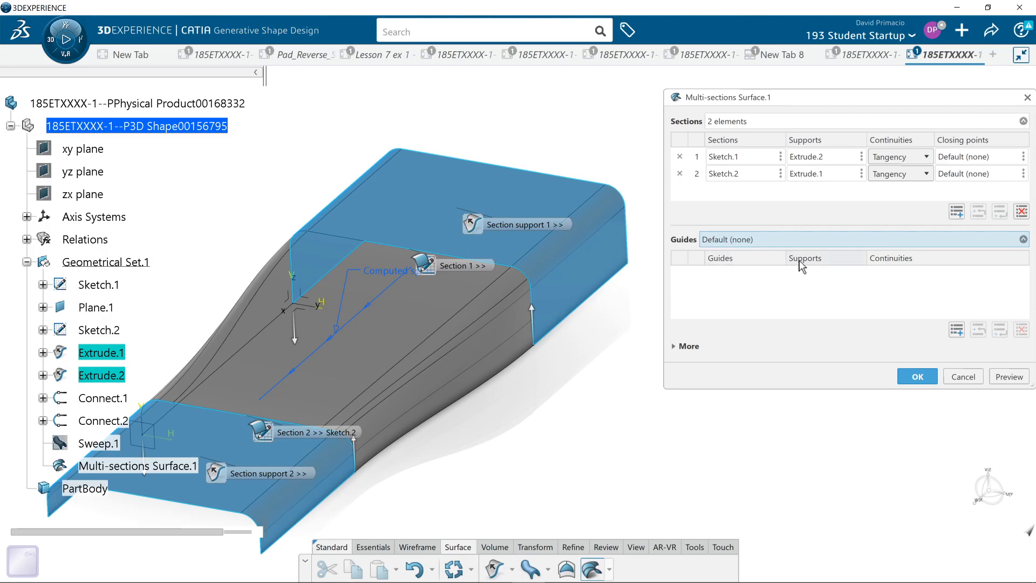
click(1023, 240)
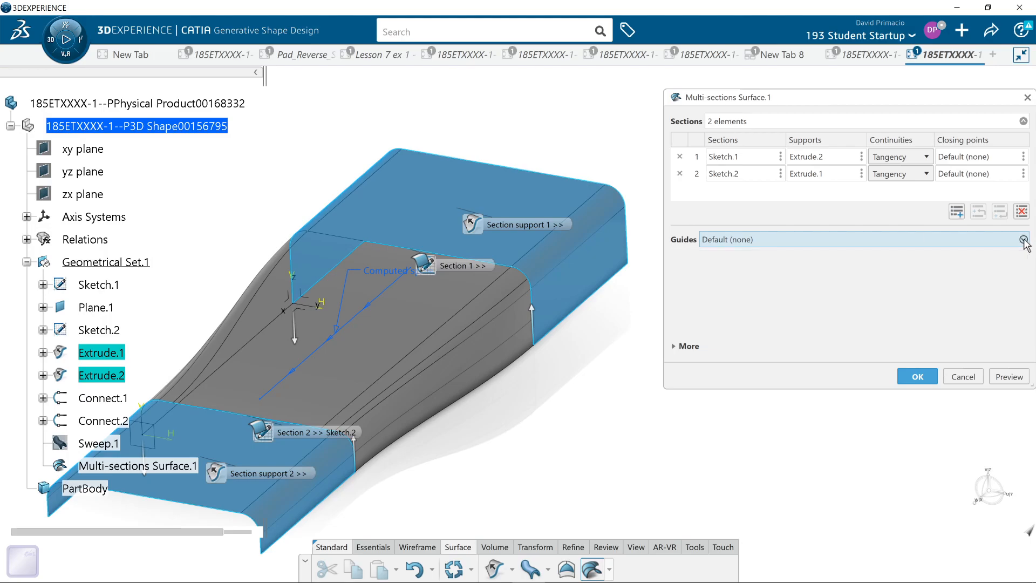
click(1023, 239)
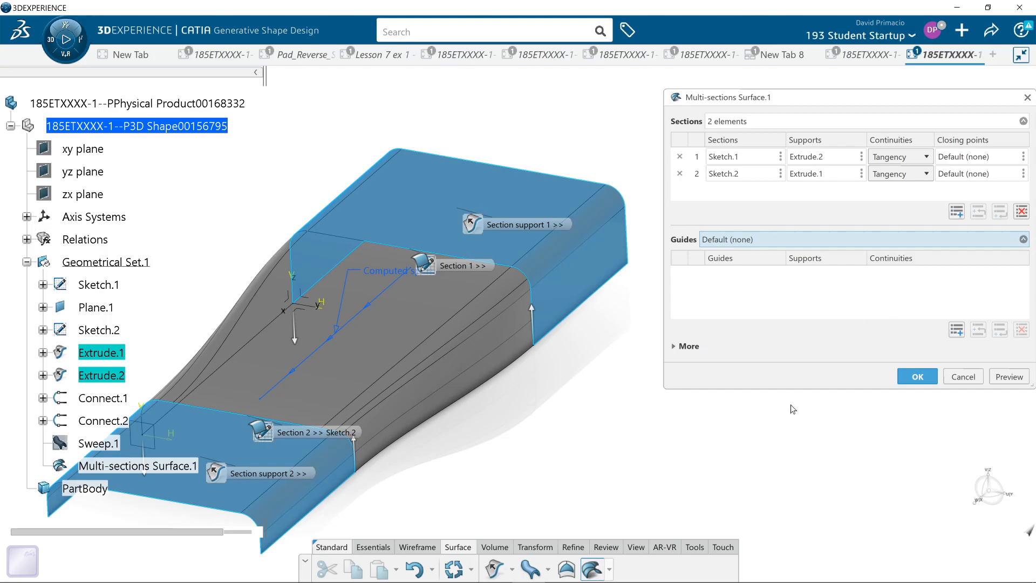
click(691, 347)
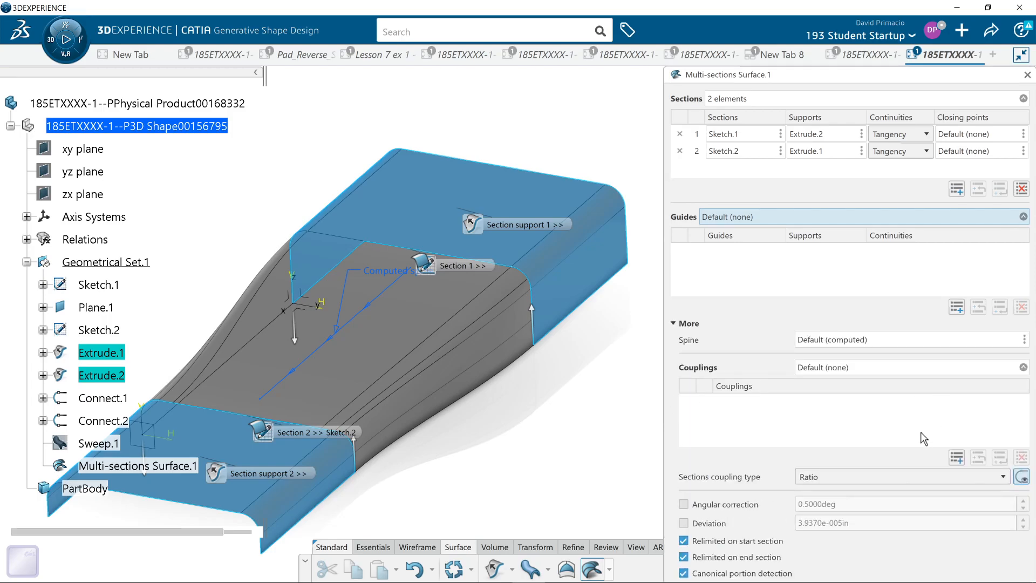
click(846, 477)
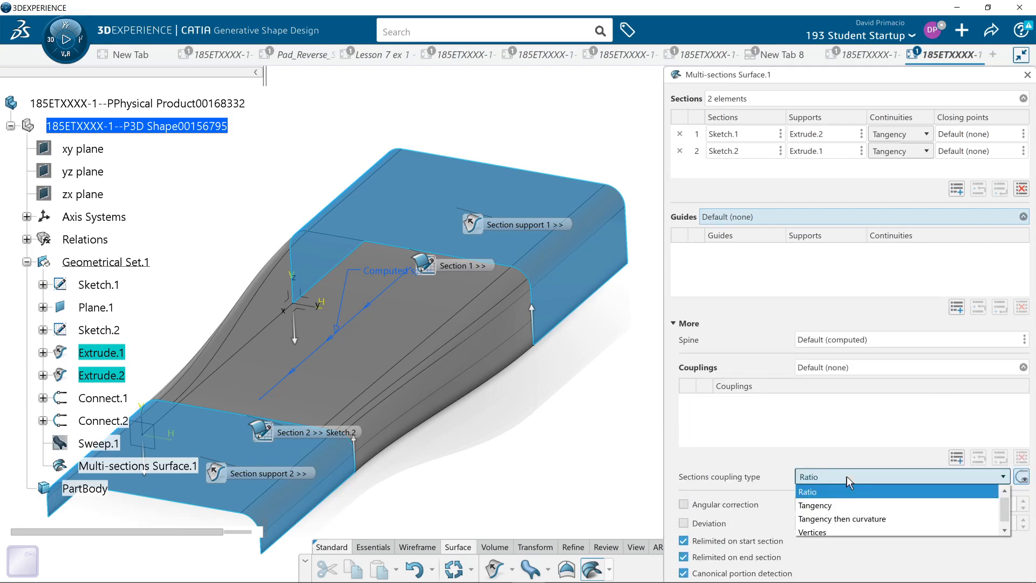
click(821, 532)
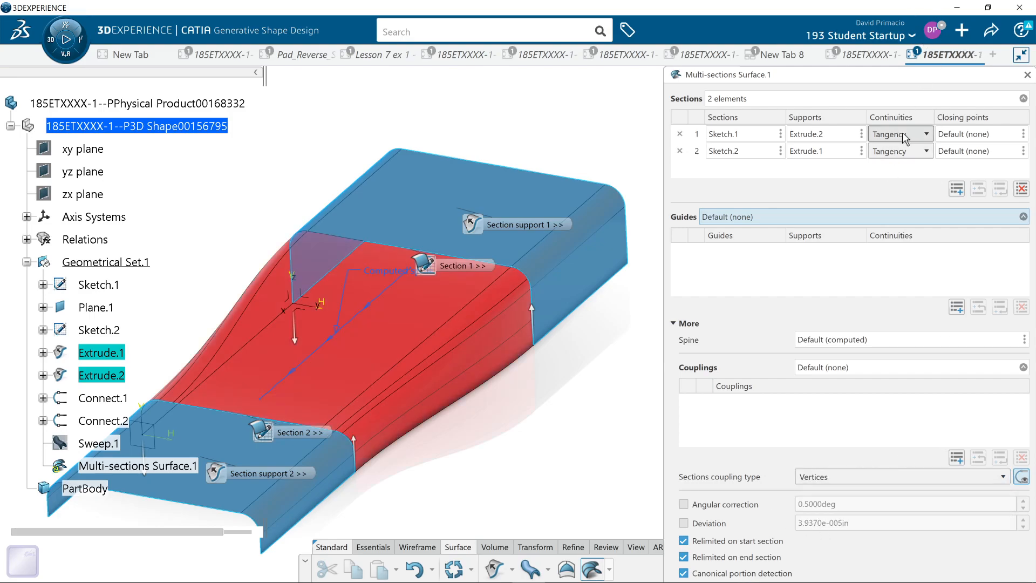
Collapse the additional options of the multi-sections surface, preview the result and accept the surface.
drag(851, 78, 866, 13)
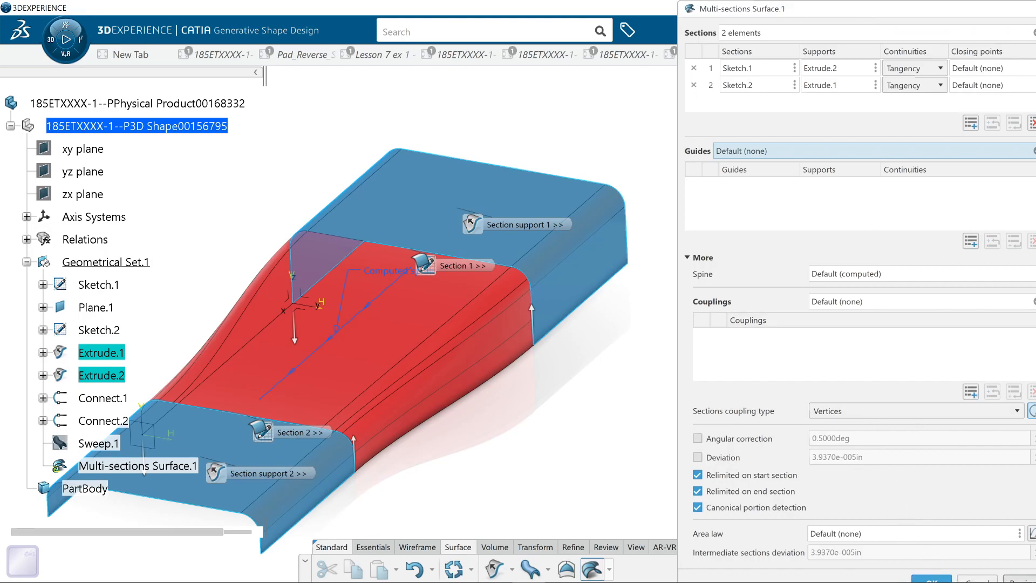
drag(801, 9, 742, 9)
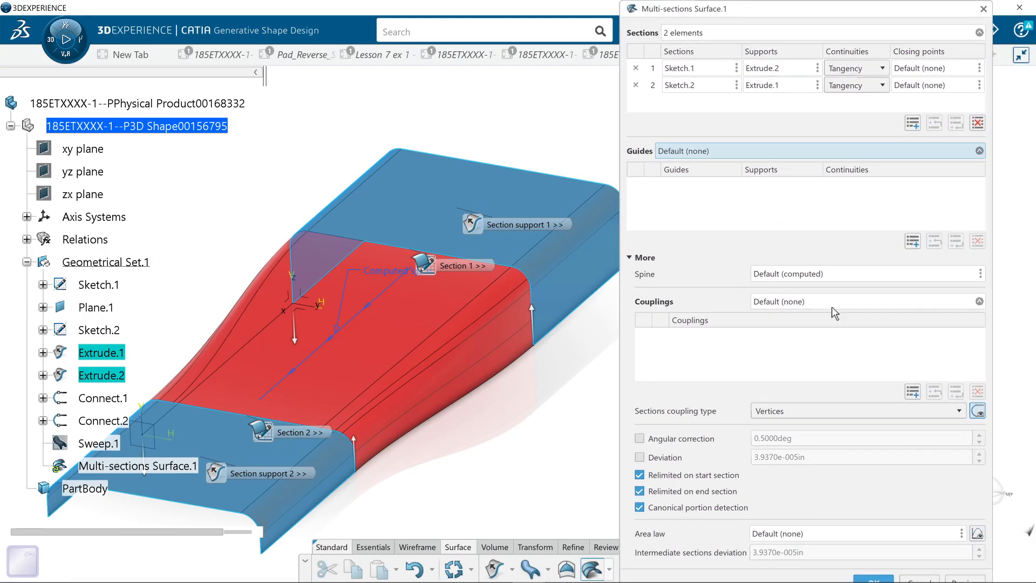
click(945, 570)
click(1025, 425)
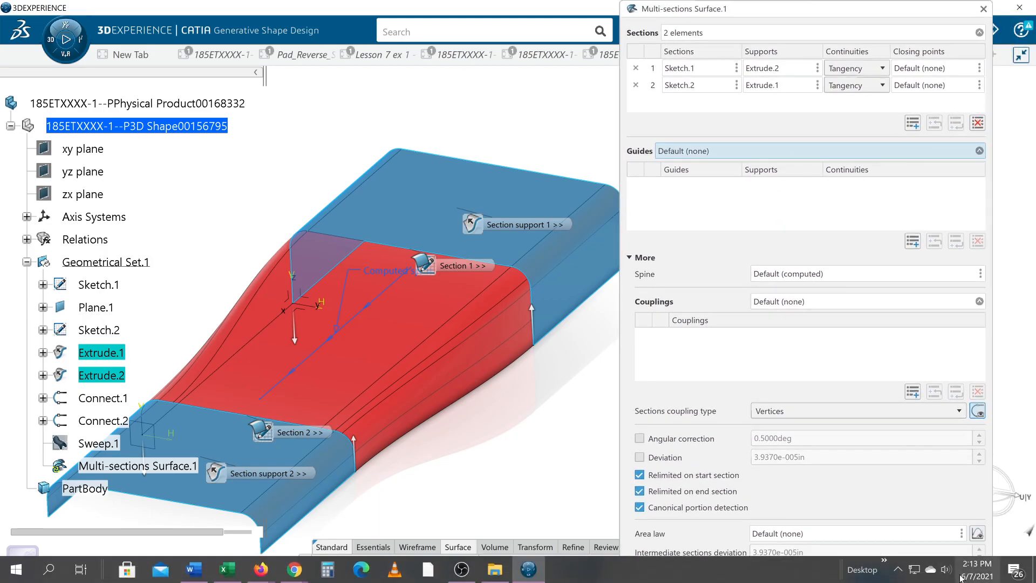
drag(919, 6, 892, 14)
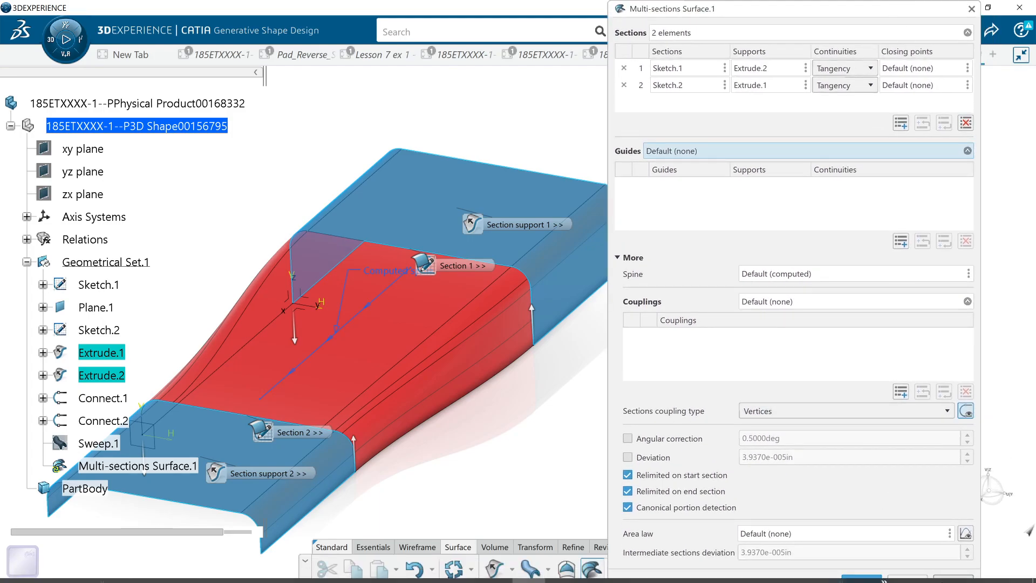
click(632, 258)
click(952, 288)
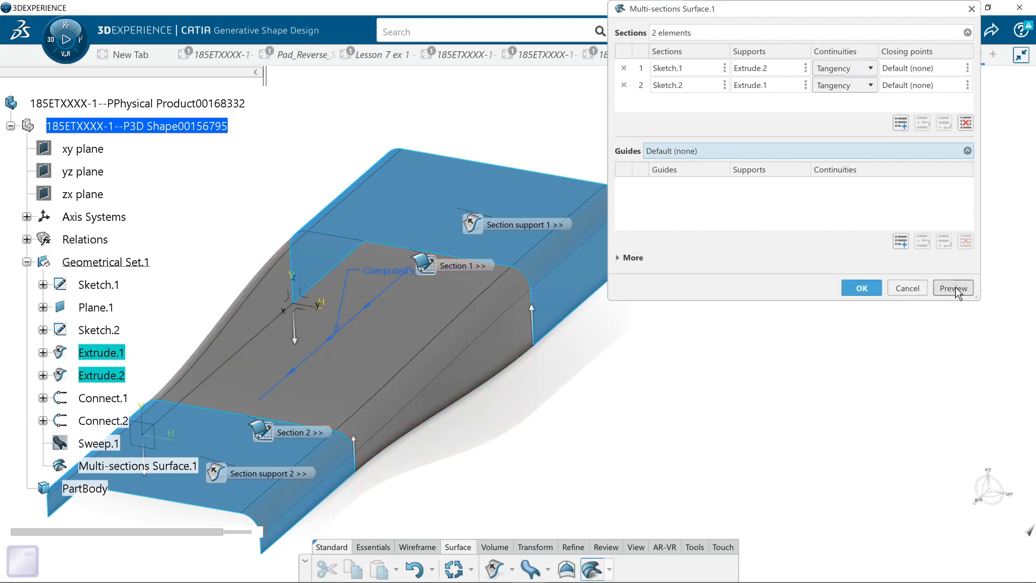
middle_drag(336, 465, 459, 405)
click(862, 288)
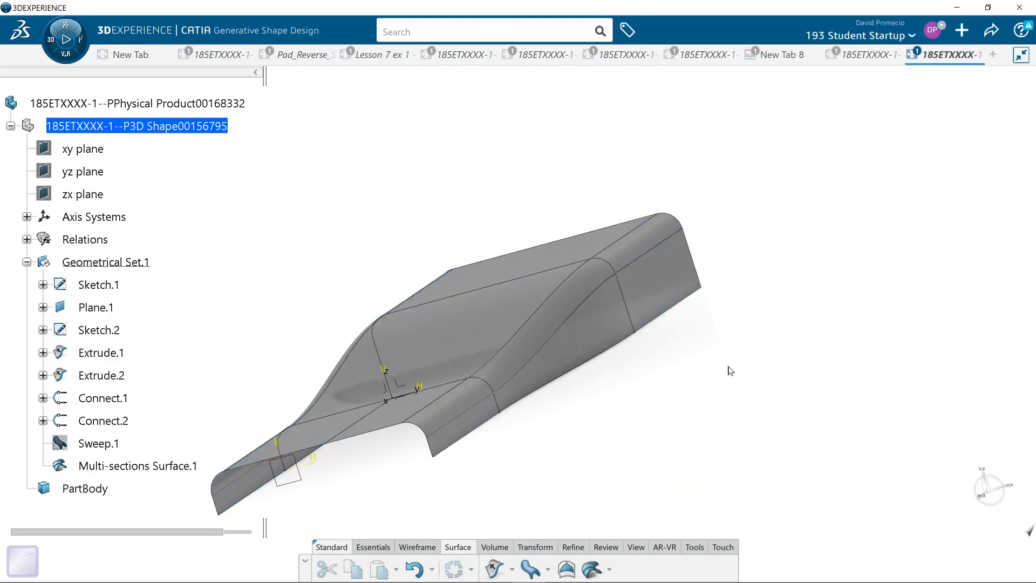
Examine the finished multi-sections surface and its transitions into both extrusions from several angles.
middle_drag(693, 377, 613, 428)
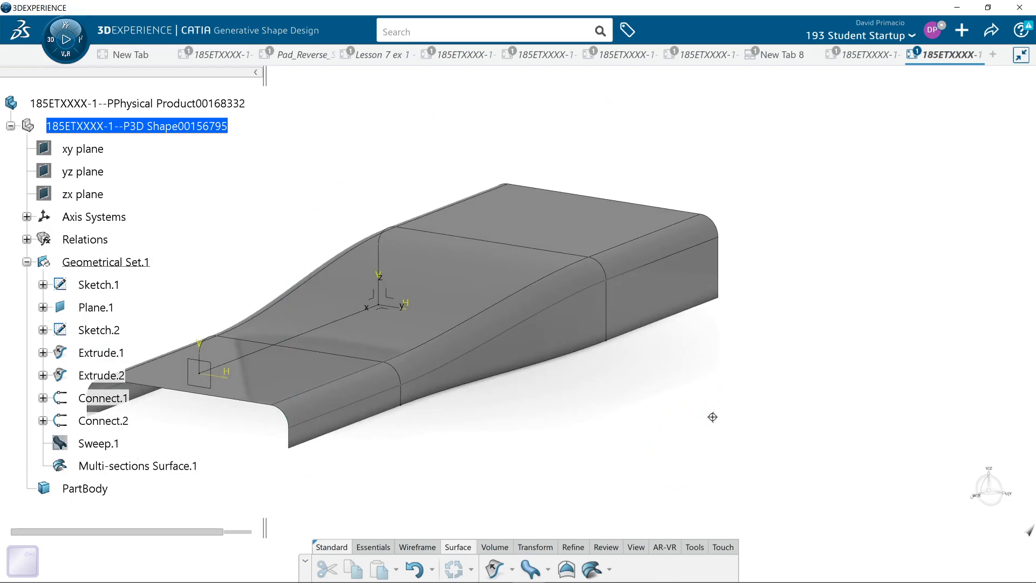
middle_drag(773, 420, 700, 434)
middle_drag(664, 502, 663, 423)
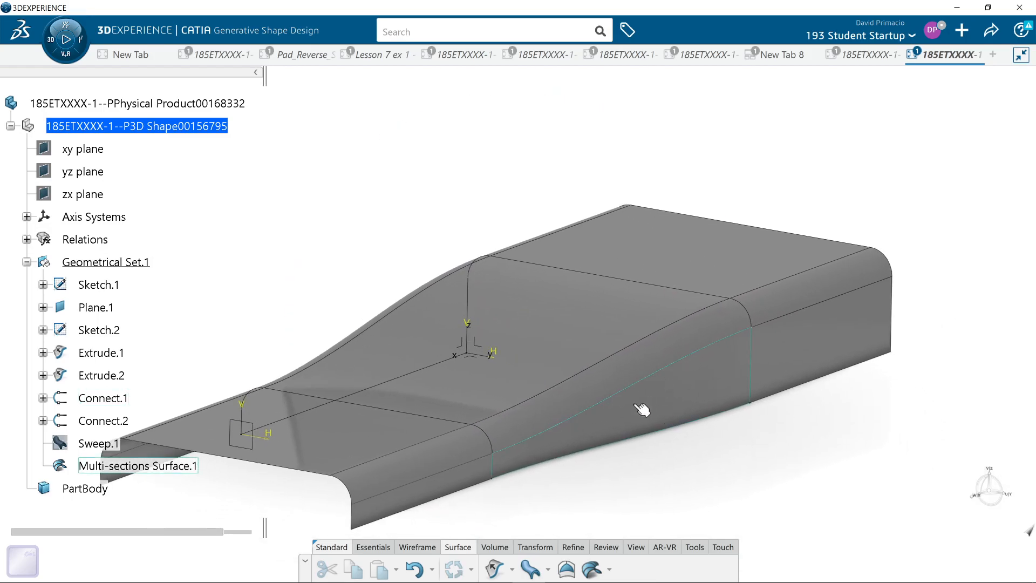
middle_drag(587, 504, 564, 478)
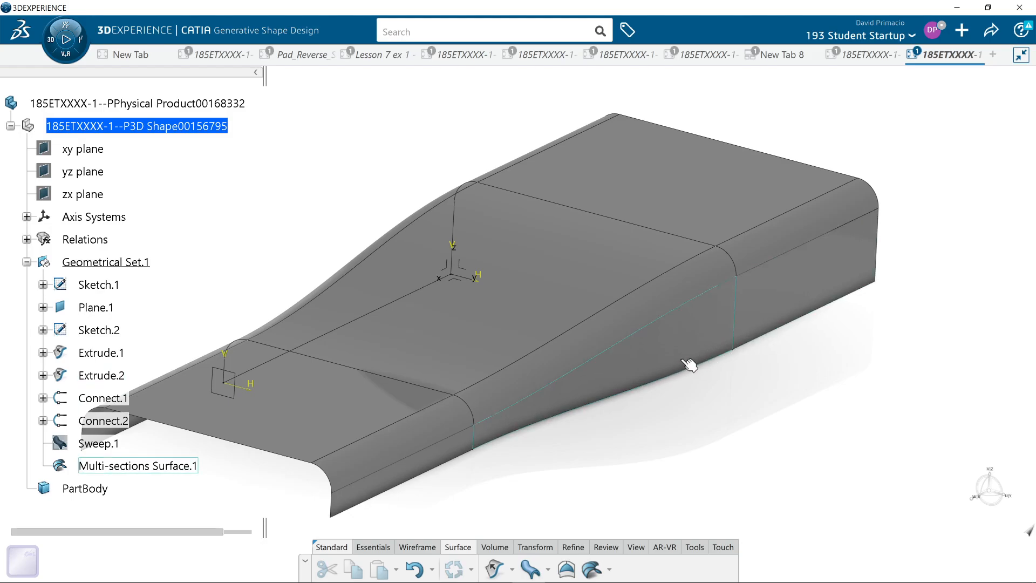
click(531, 570)
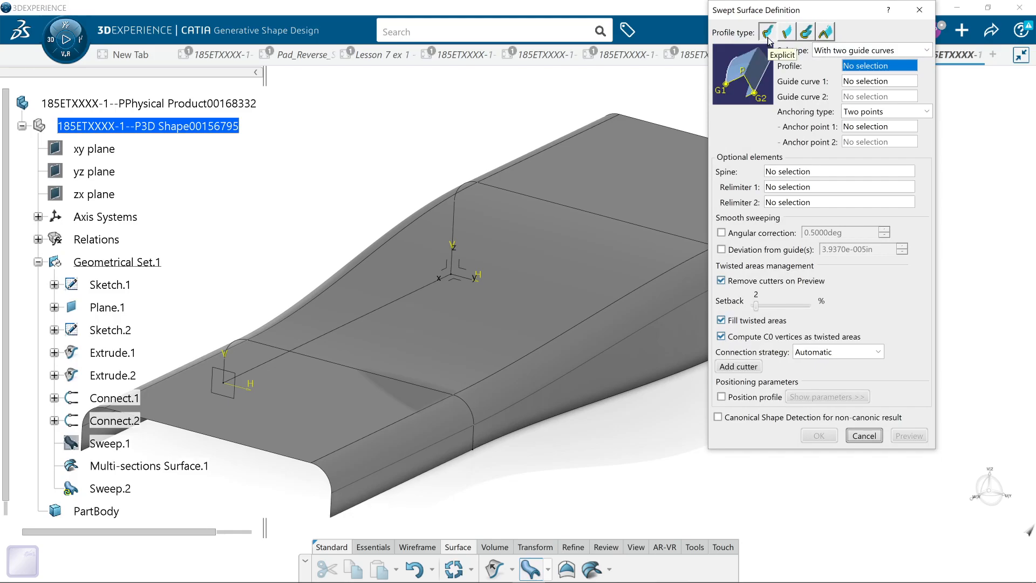
click(824, 50)
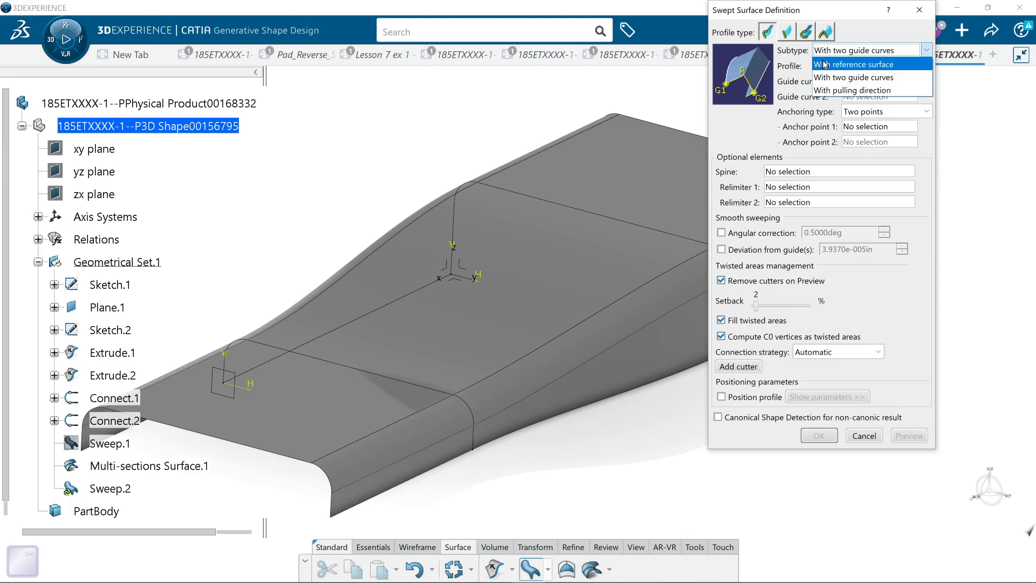
click(824, 64)
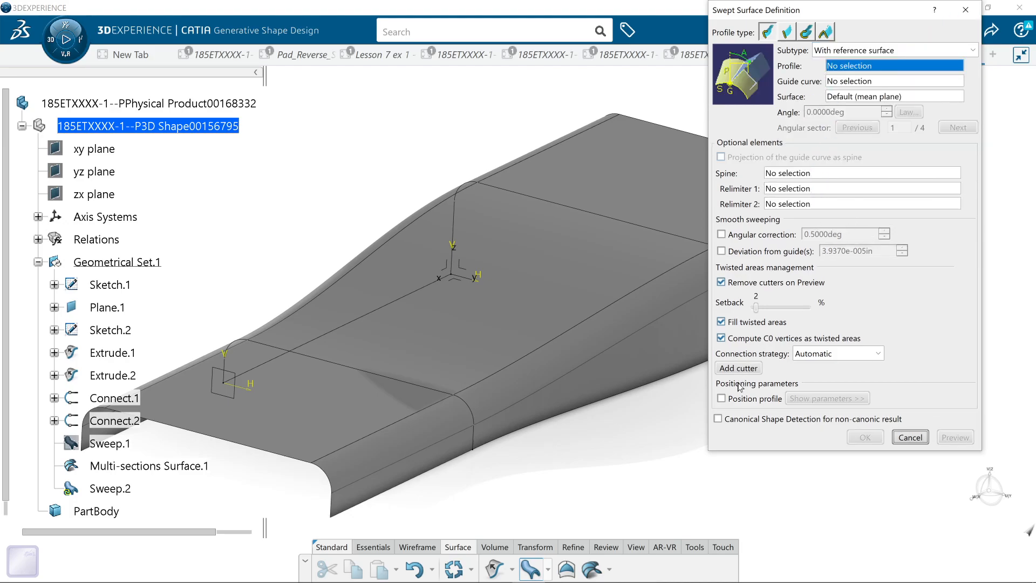
click(723, 399)
click(824, 400)
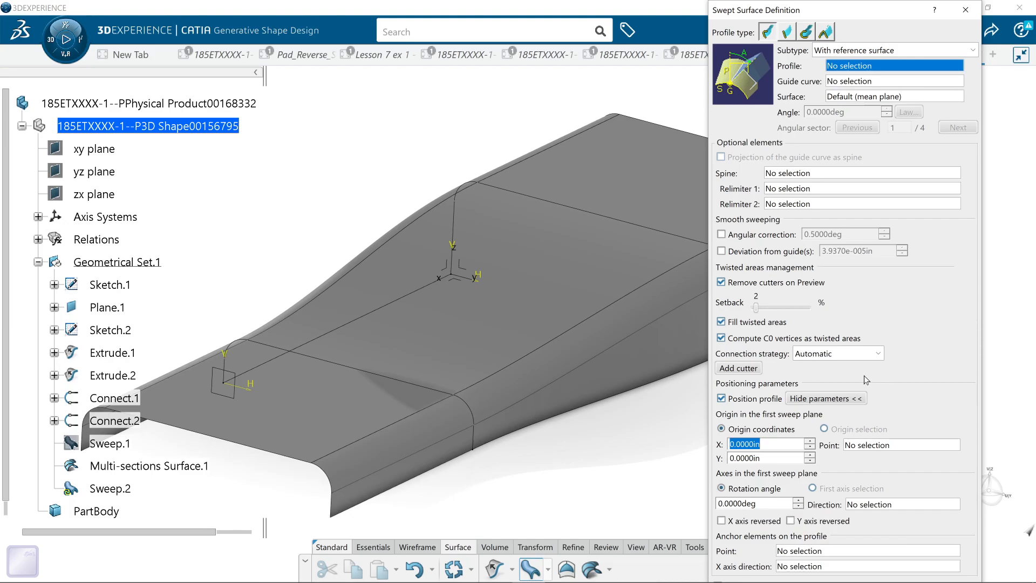
click(823, 33)
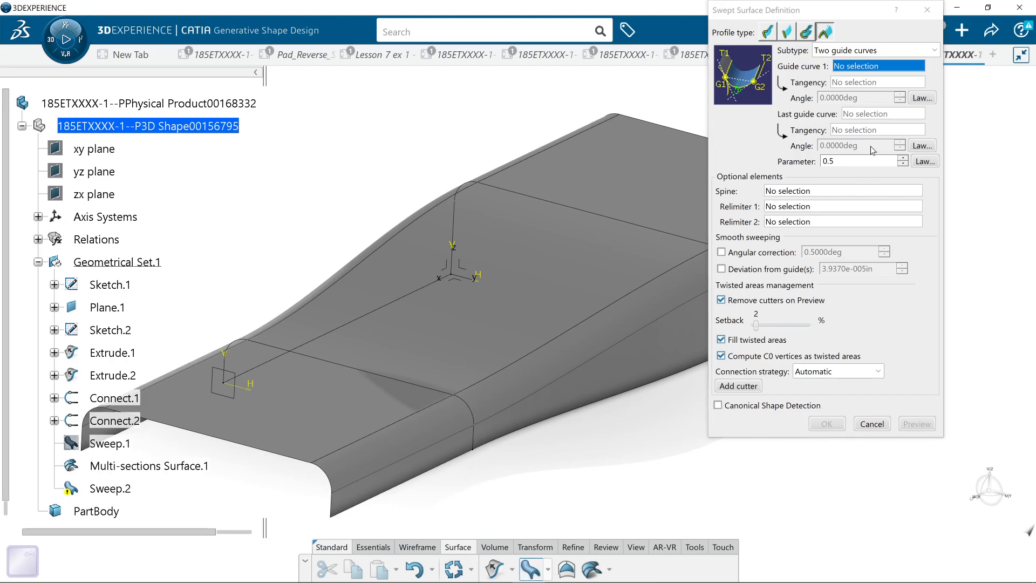
click(925, 10)
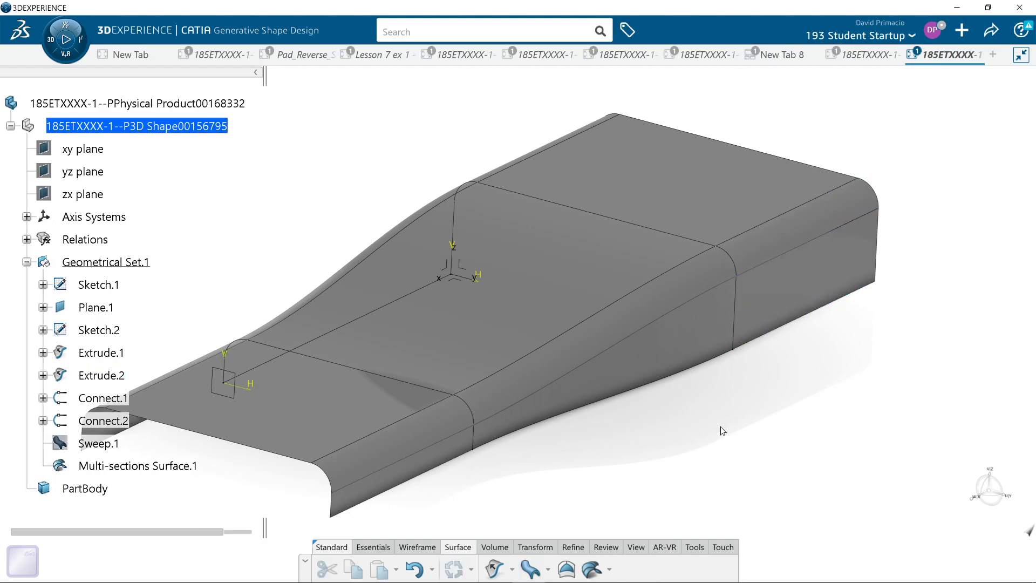
Switch to the curved surface model in New Tab 8 and show the hidden Sweep.1.
middle_drag(687, 437, 756, 428)
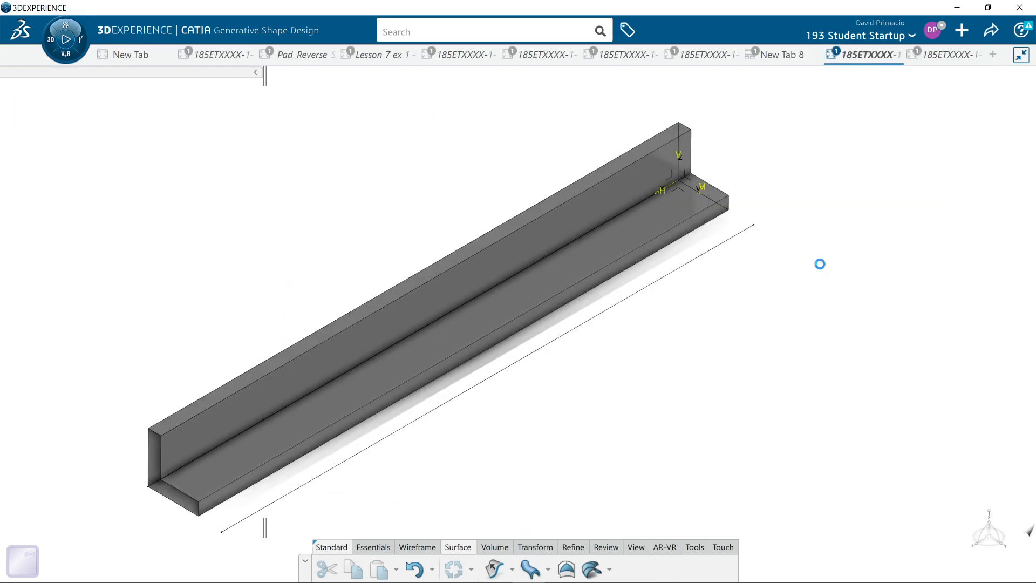
middle_drag(762, 355, 802, 344)
middle_drag(663, 296, 698, 287)
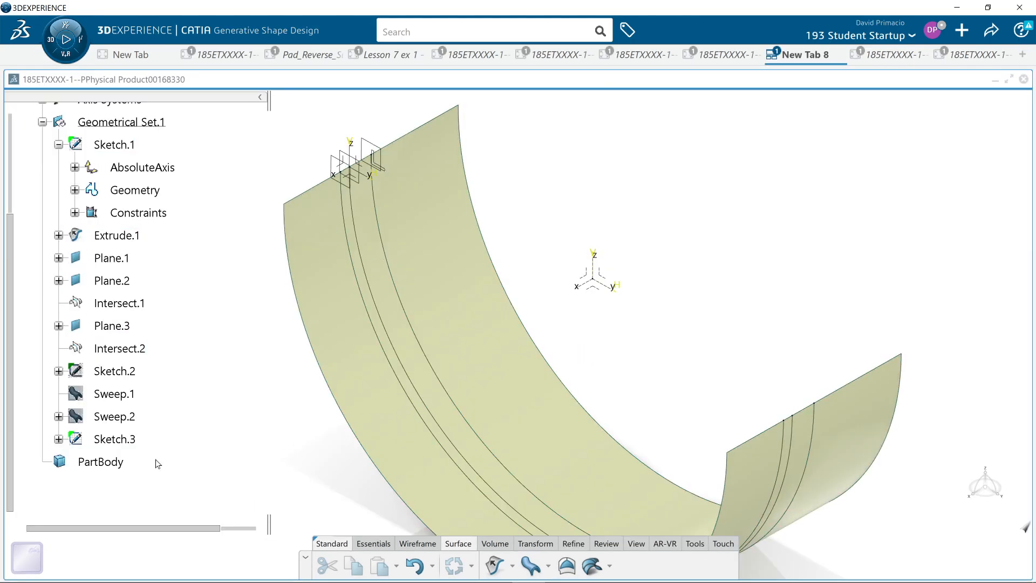
right_click(114, 393)
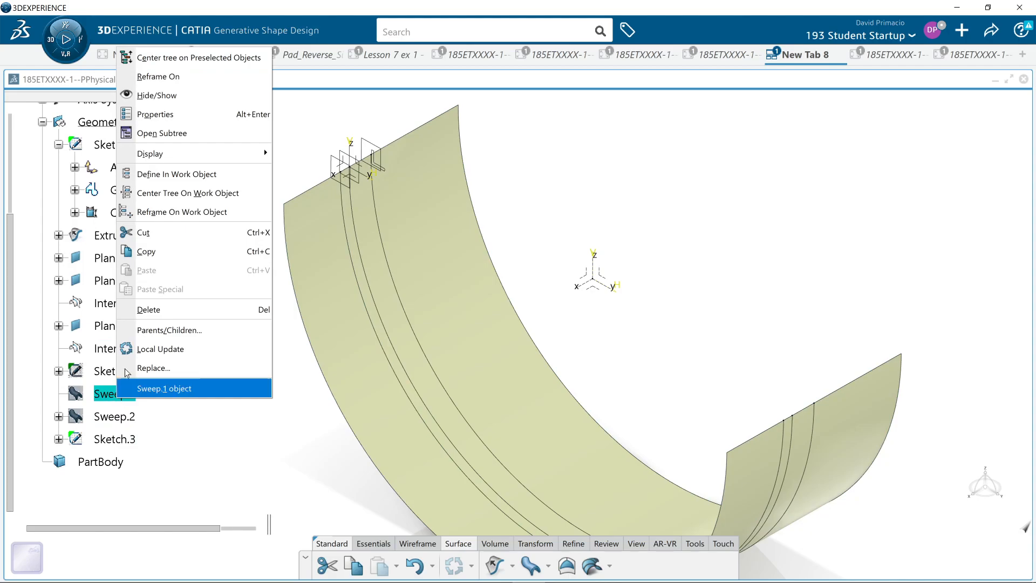
click(199, 110)
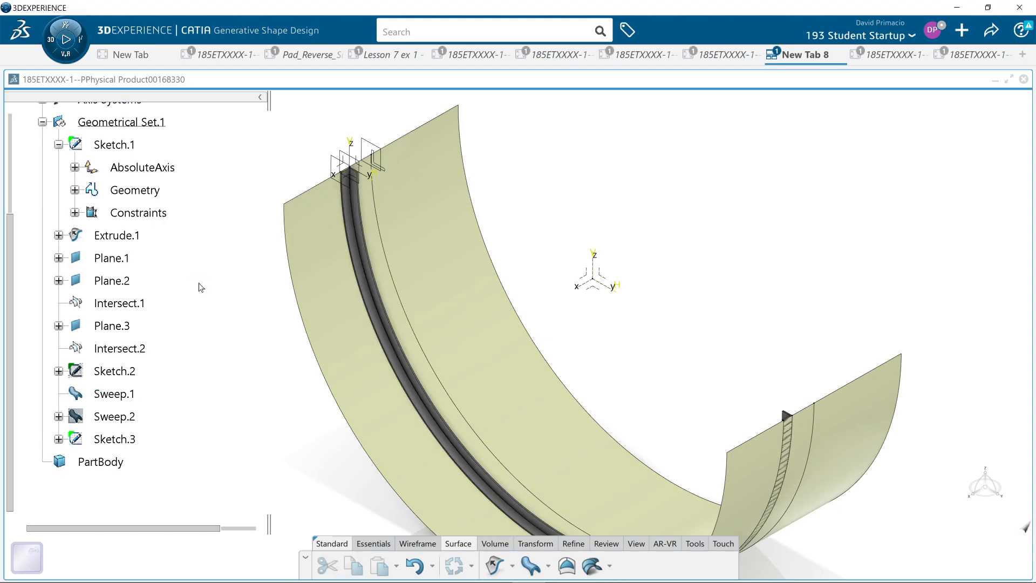
Review the profile, guide curves and anchor points in Sweep.1's definition, leaving them unchanged.
double_click(125, 394)
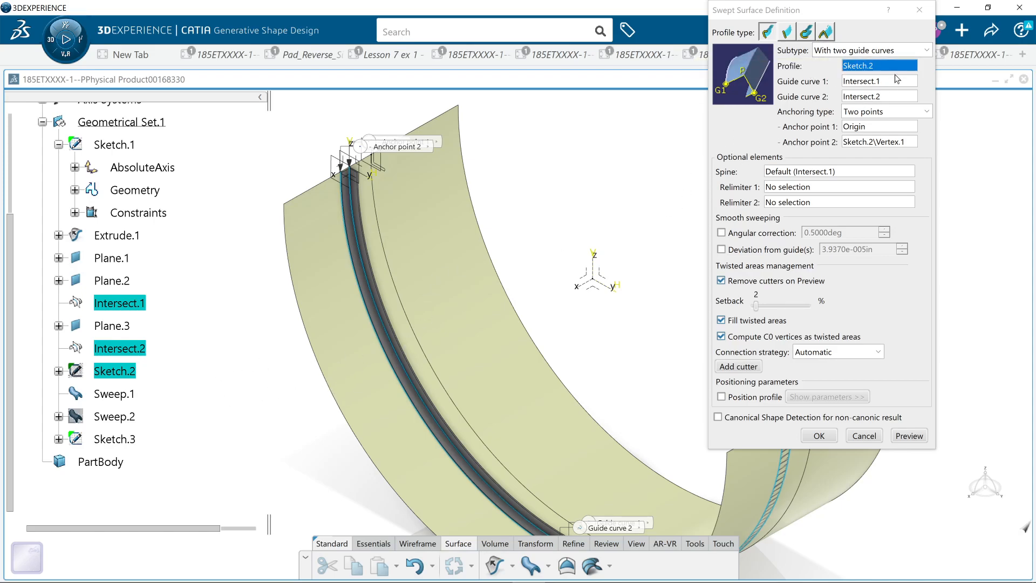
click(918, 10)
click(114, 393)
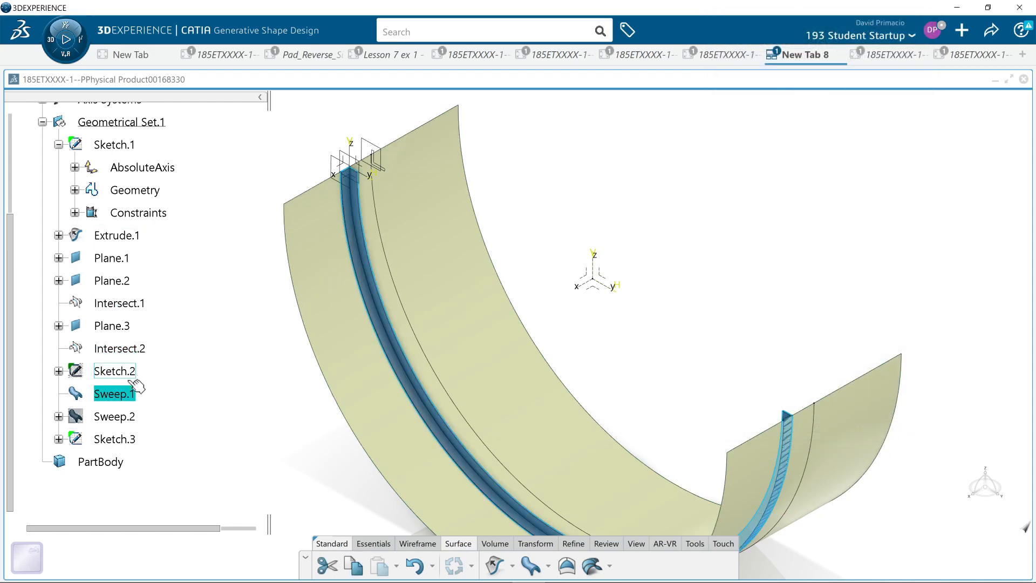
Hide Sweep.1 and show Sweep.2 in its place.
right_click(115, 395)
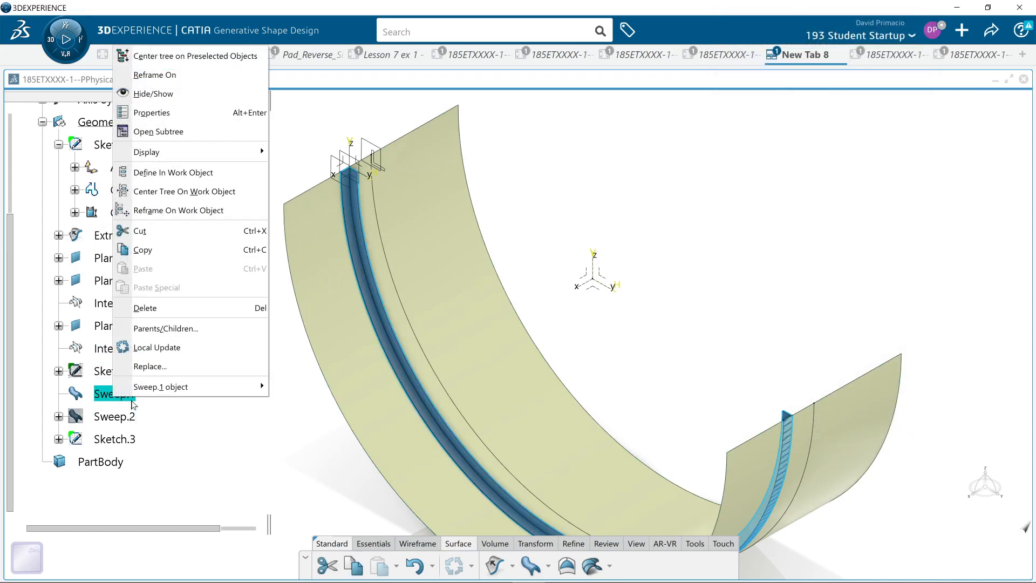
click(190, 97)
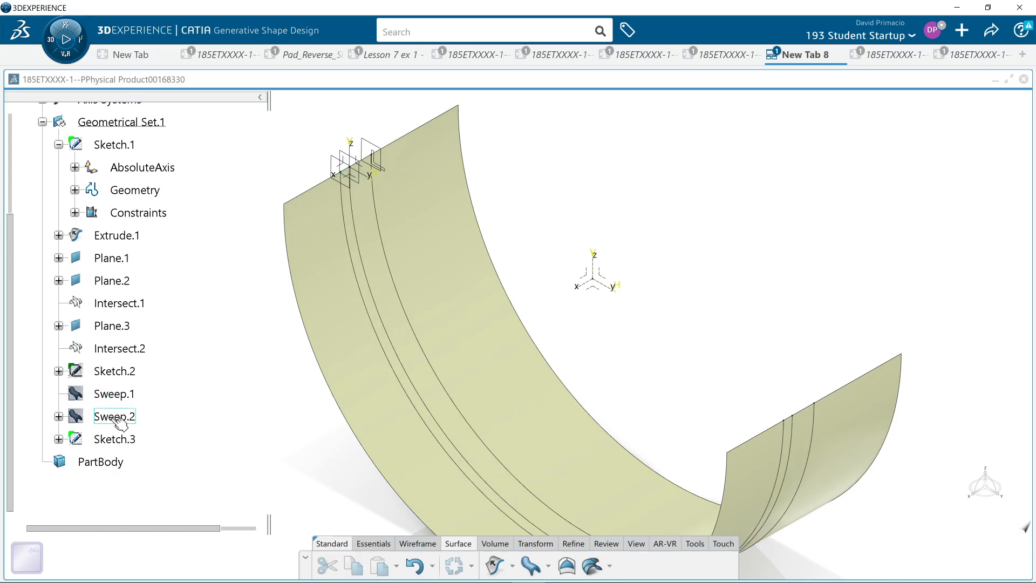
right_click(115, 419)
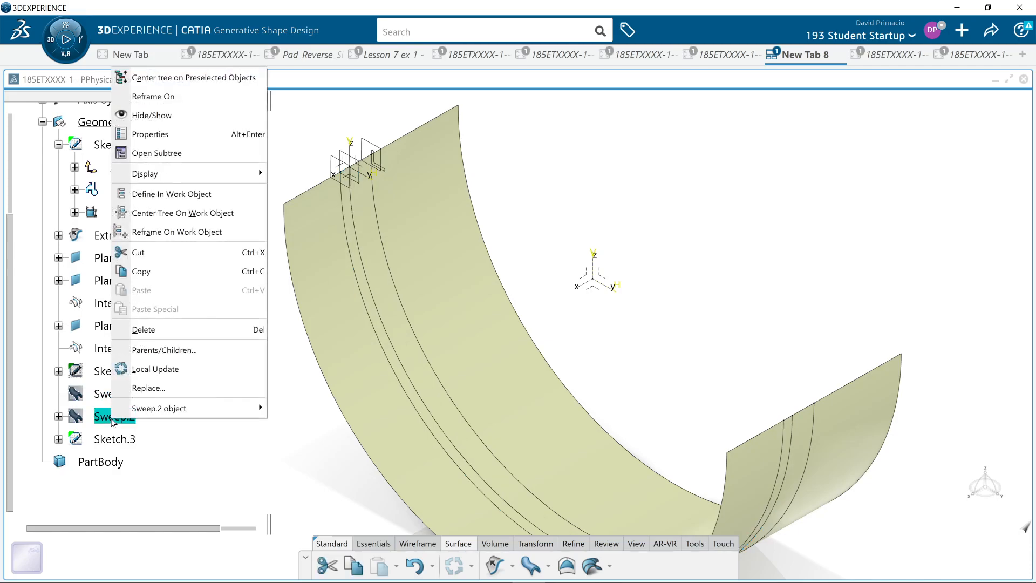
click(187, 115)
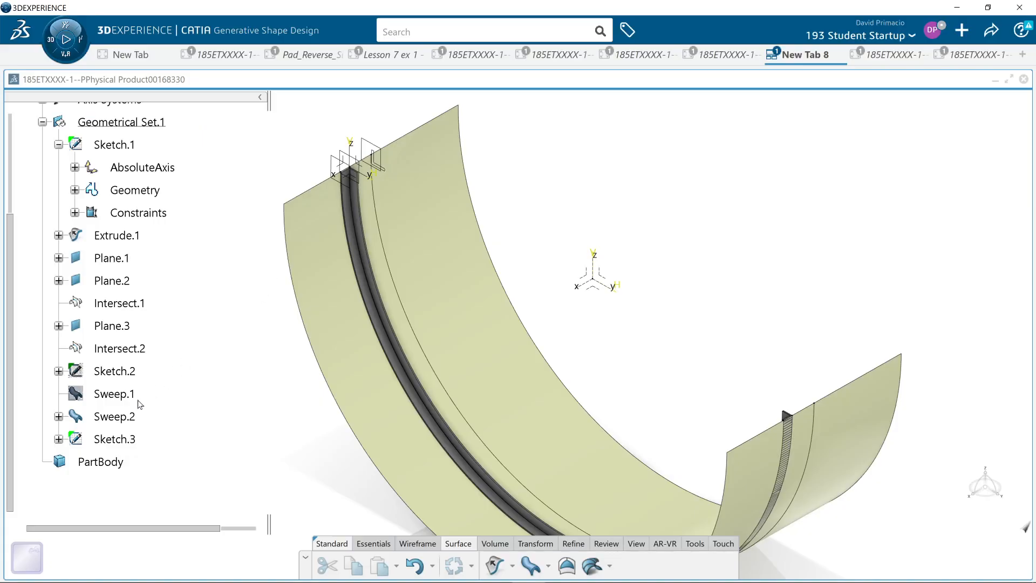
Review the reference-surface sweep settings and available subtypes in Sweep.2's definition, then examine the swept surface in the model.
double_click(114, 425)
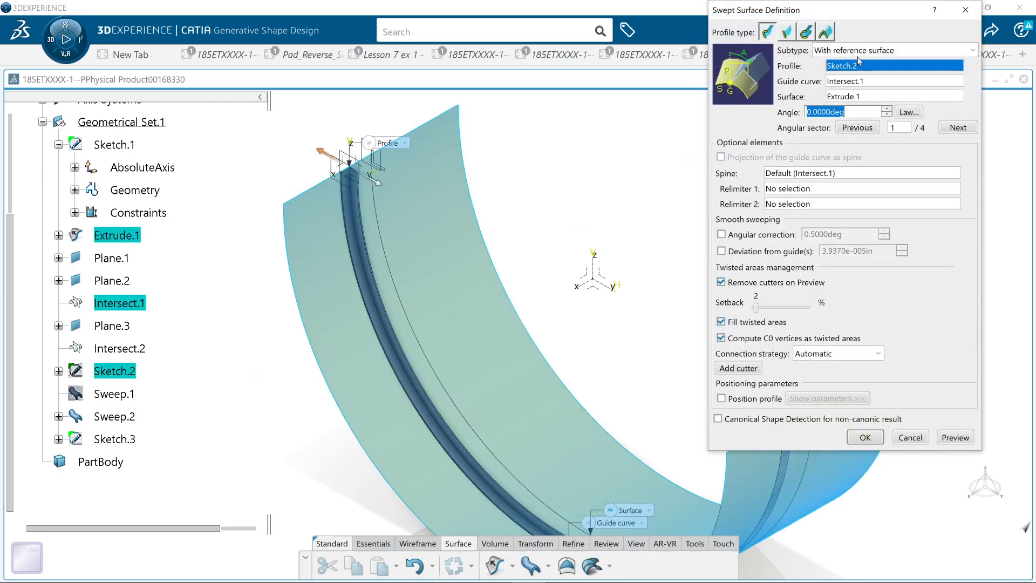
click(973, 51)
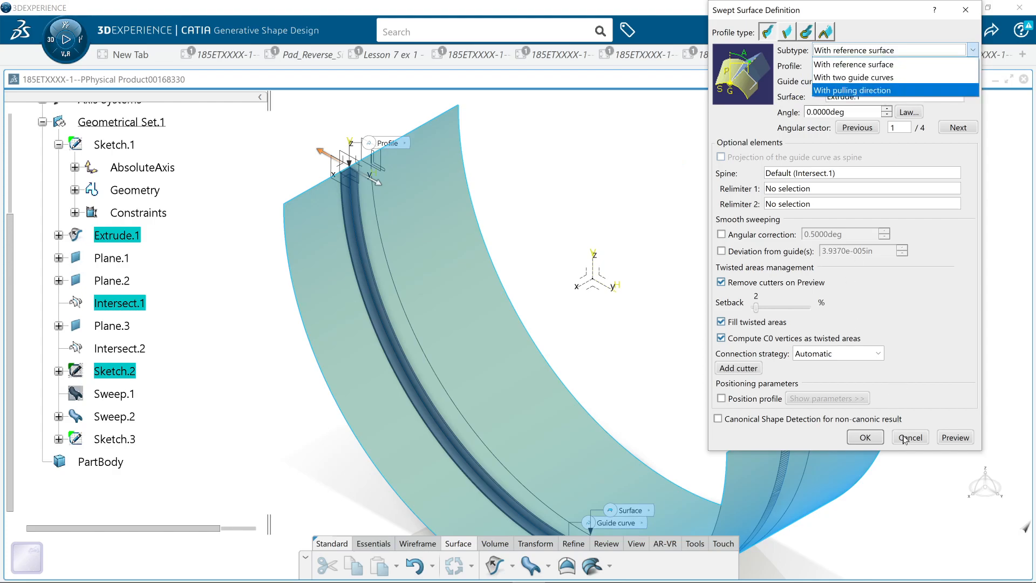
click(862, 434)
click(864, 437)
middle_drag(686, 323, 684, 338)
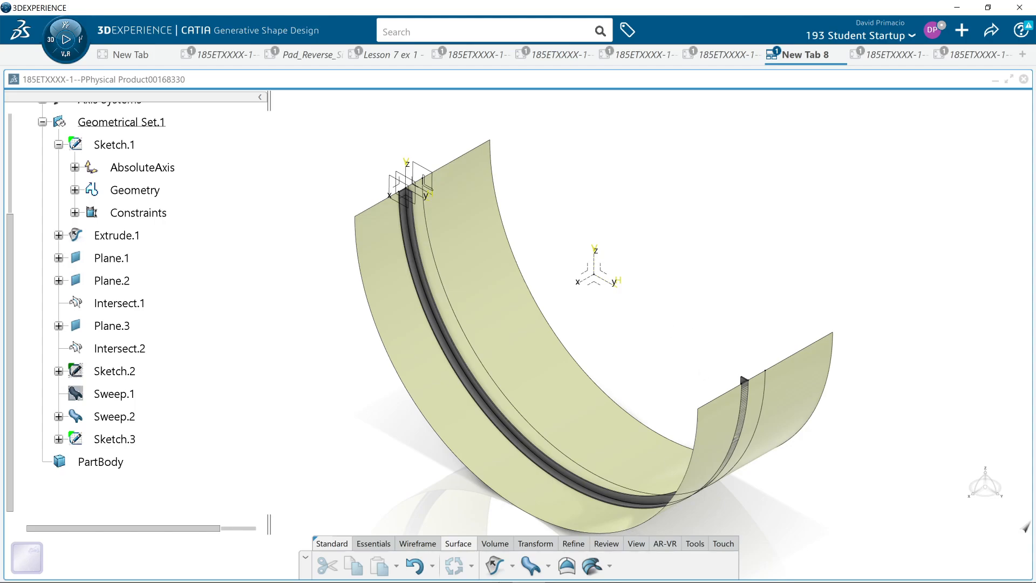
click(456, 573)
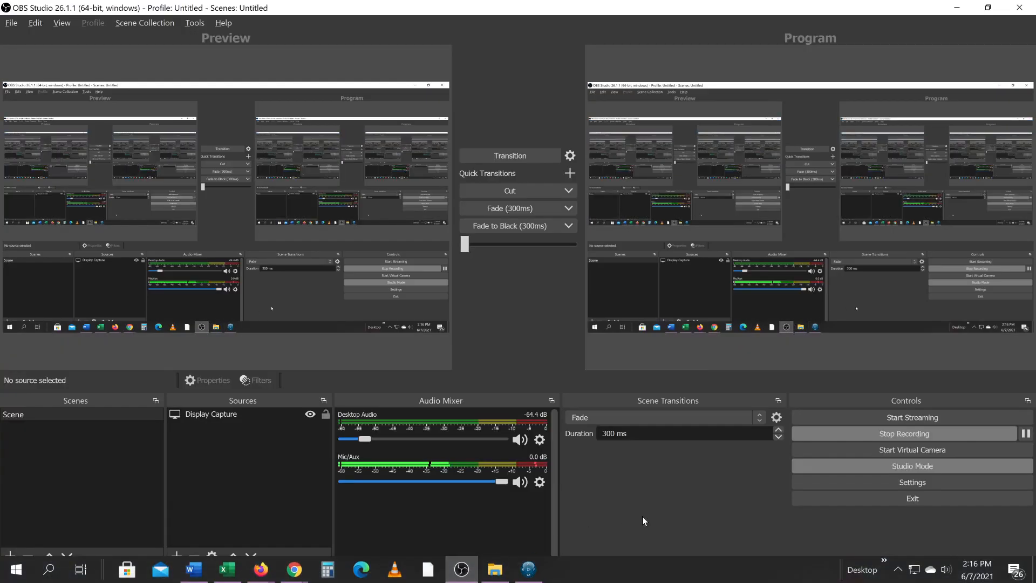